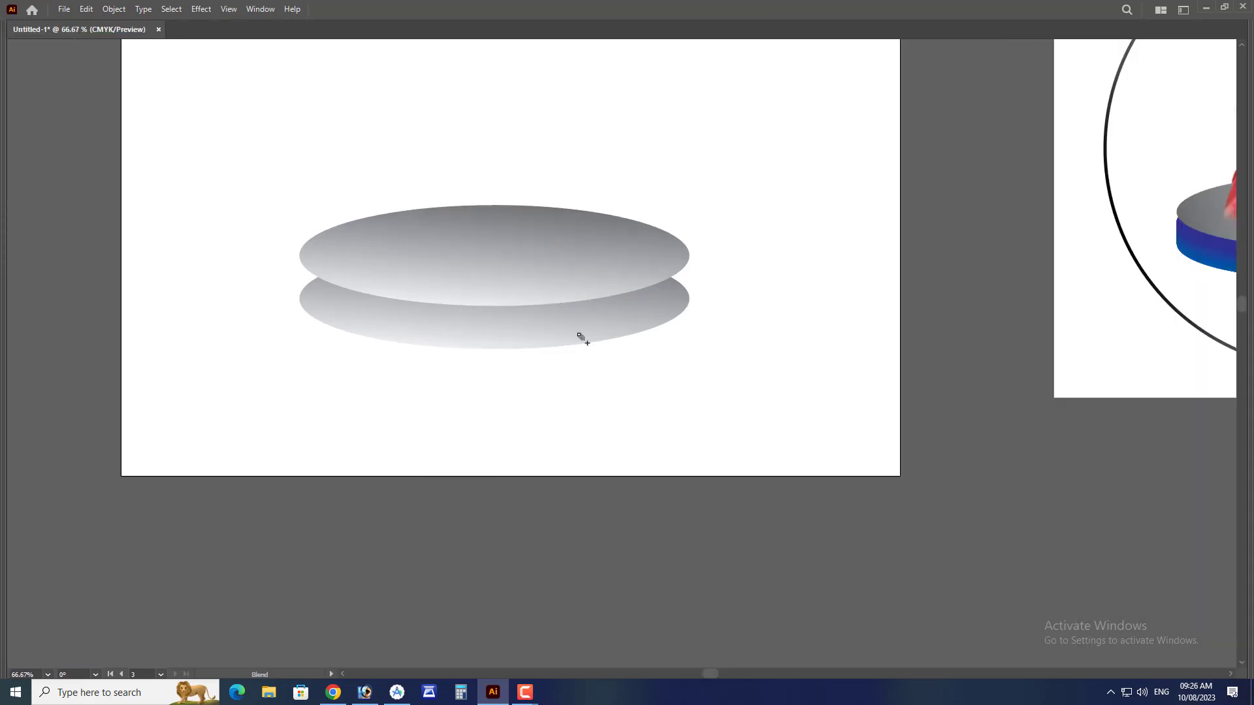
# - Blend the two grey ellipses, stretch the blend upward, and set smooth Specified Steps spacing
pyautogui.click(581, 338)
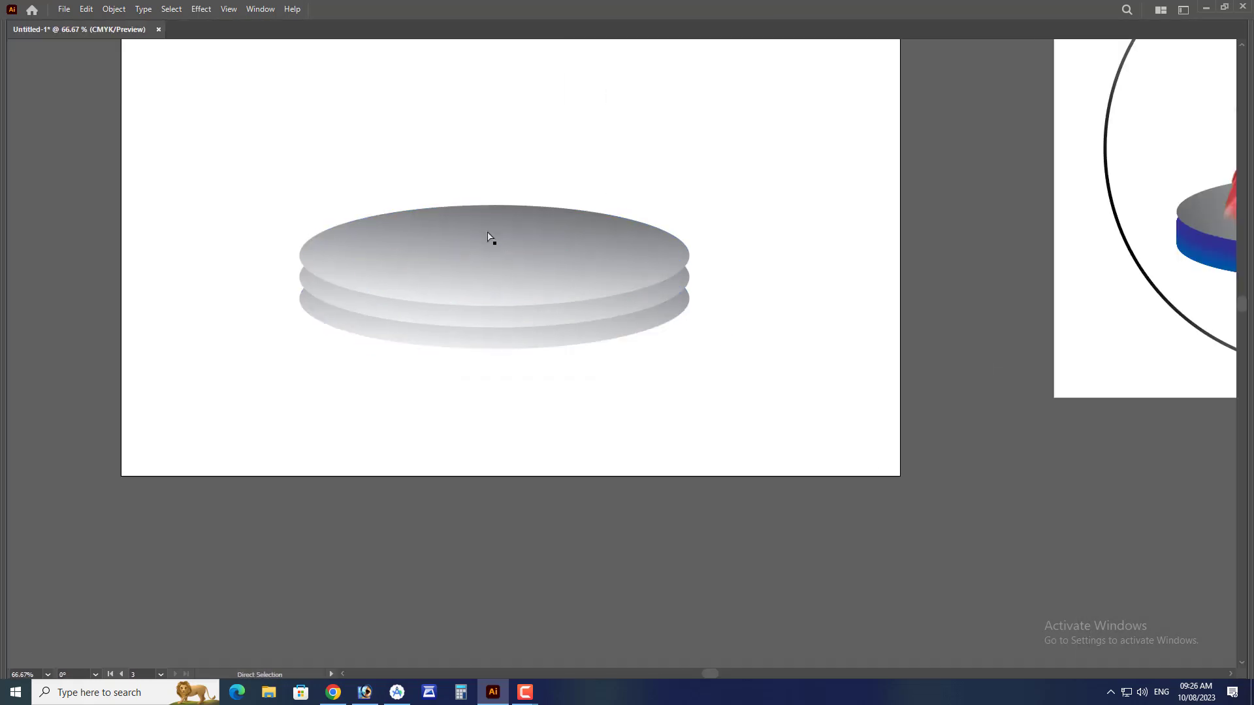
pyautogui.moveTo(492, 238); pyautogui.dragTo(487, 100)
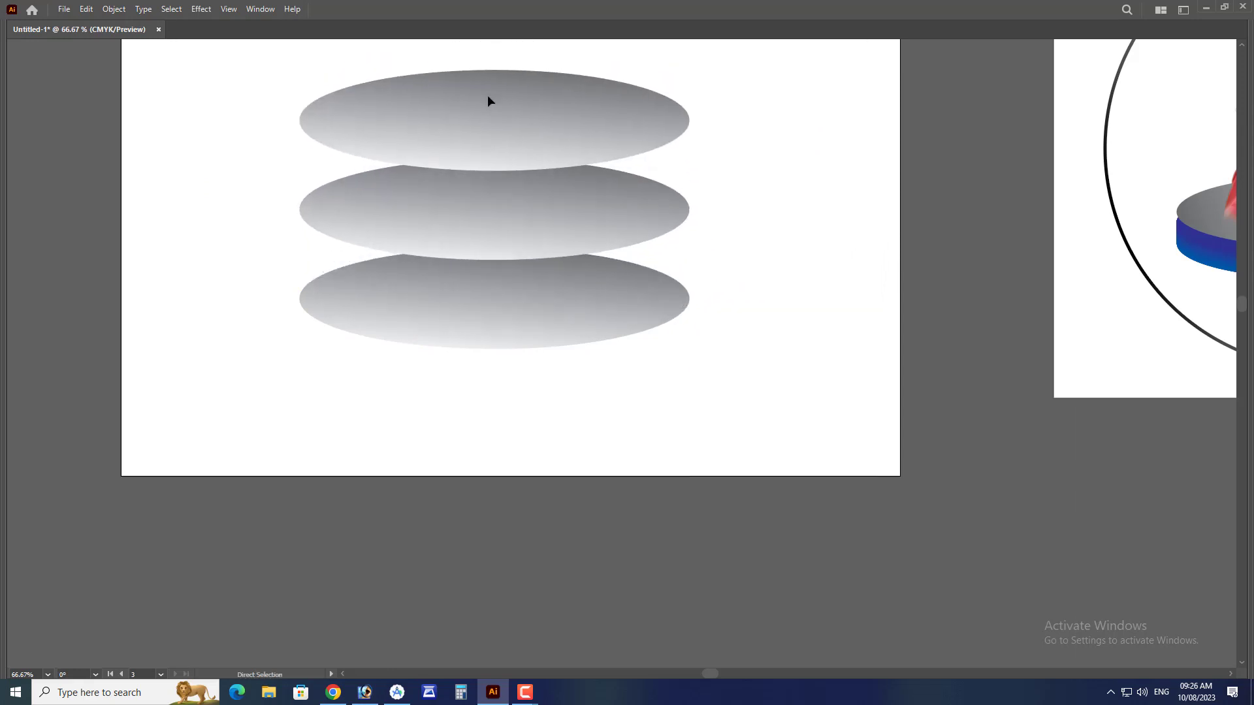
pyautogui.press('Tab')
pyautogui.doubleClick(33, 228)
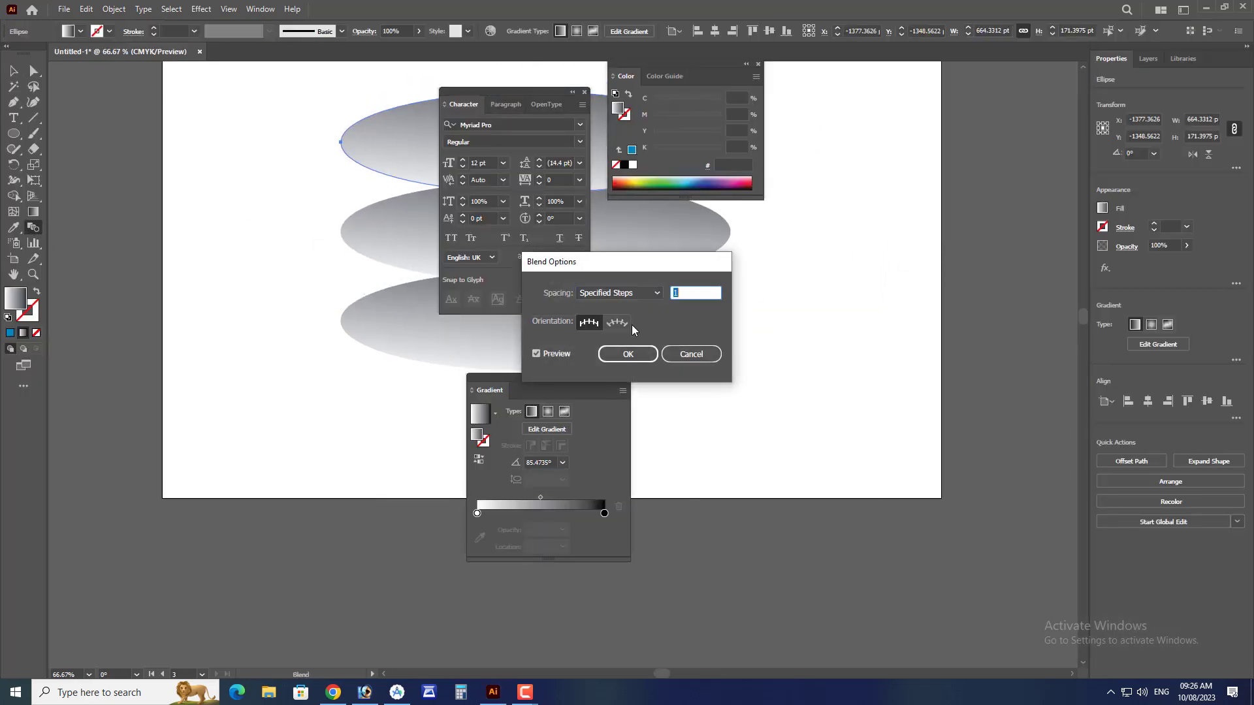
pyautogui.press('Return')
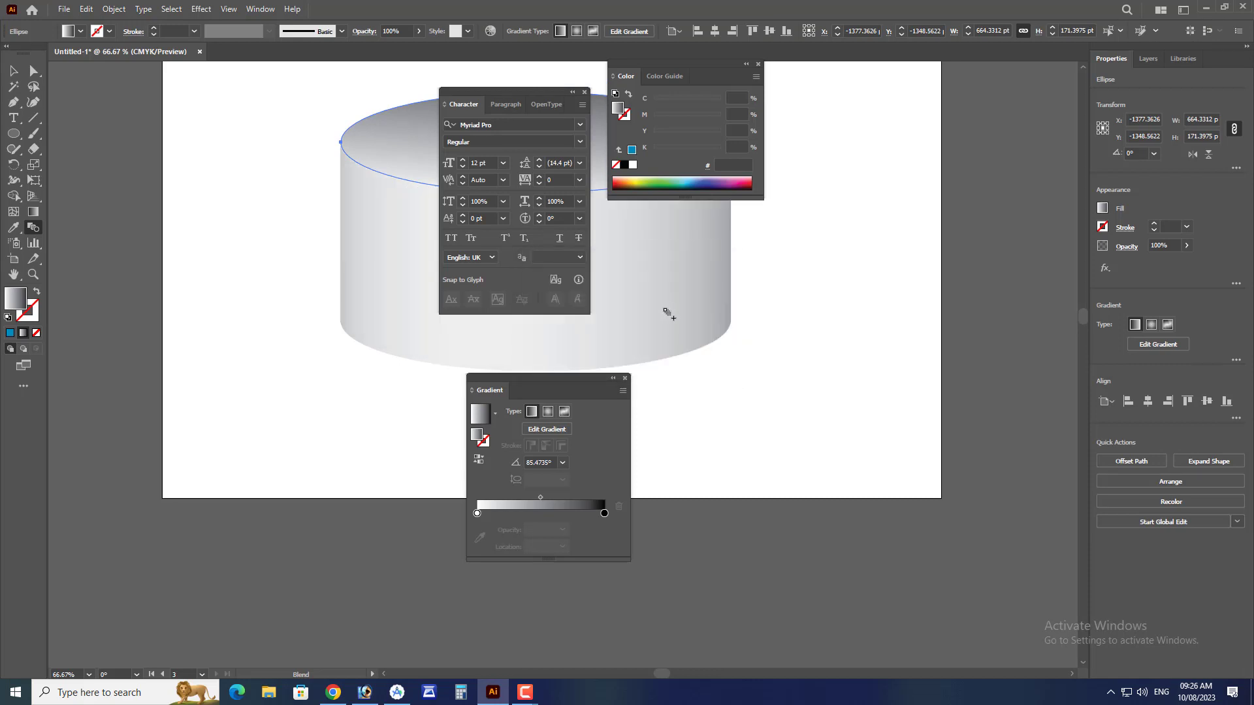
pyautogui.press('Tab')
# - Undo the top ellipse's upward stretch so the blend stays a short podium disc
pyautogui.press('Tab')
pyautogui.click(32, 71)
pyautogui.click(879, 283)
pyautogui.press('Tab')
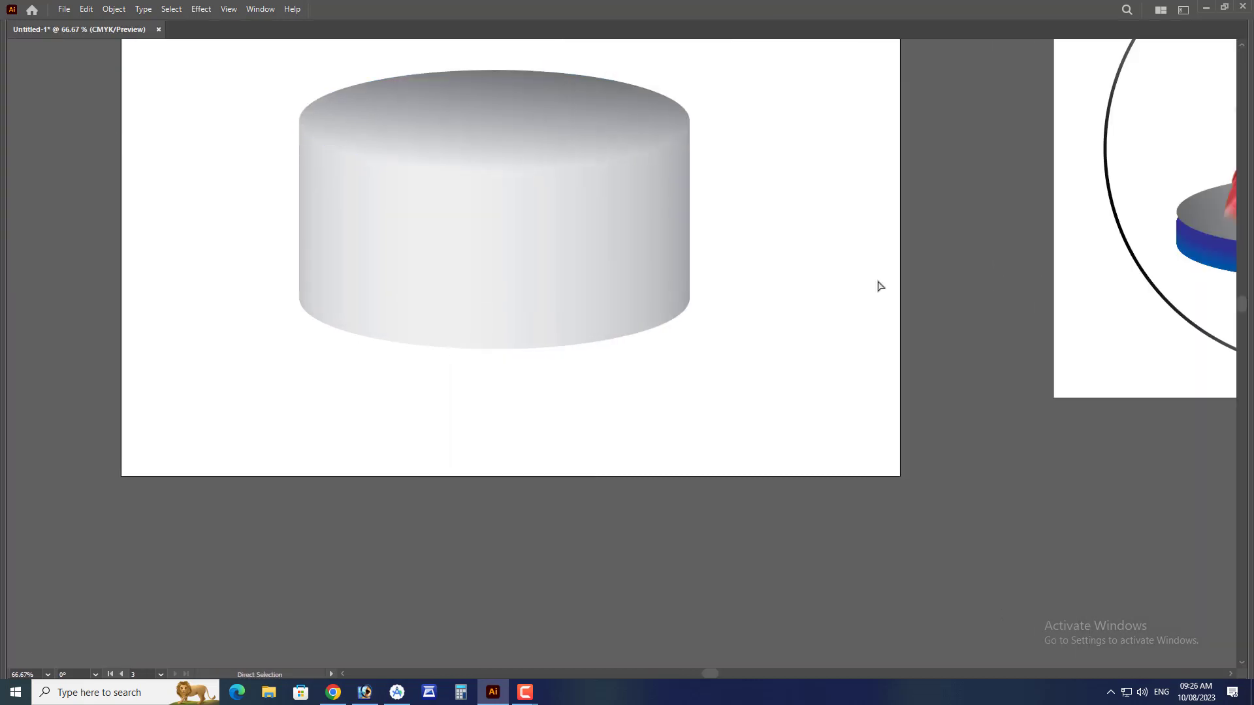
pyautogui.hotkey('ctrl', 'z')
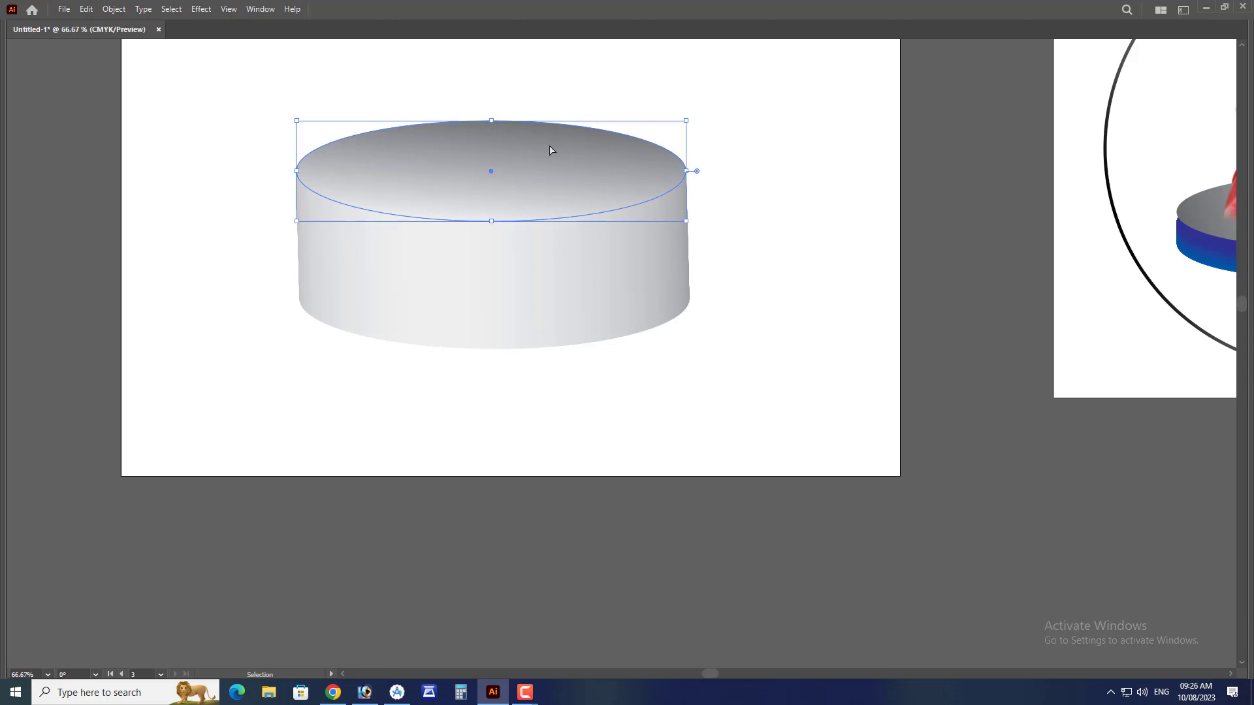
pyautogui.hotkey('ctrl', 'shift', 'z')
pyautogui.hotkey('ctrl', 'z')
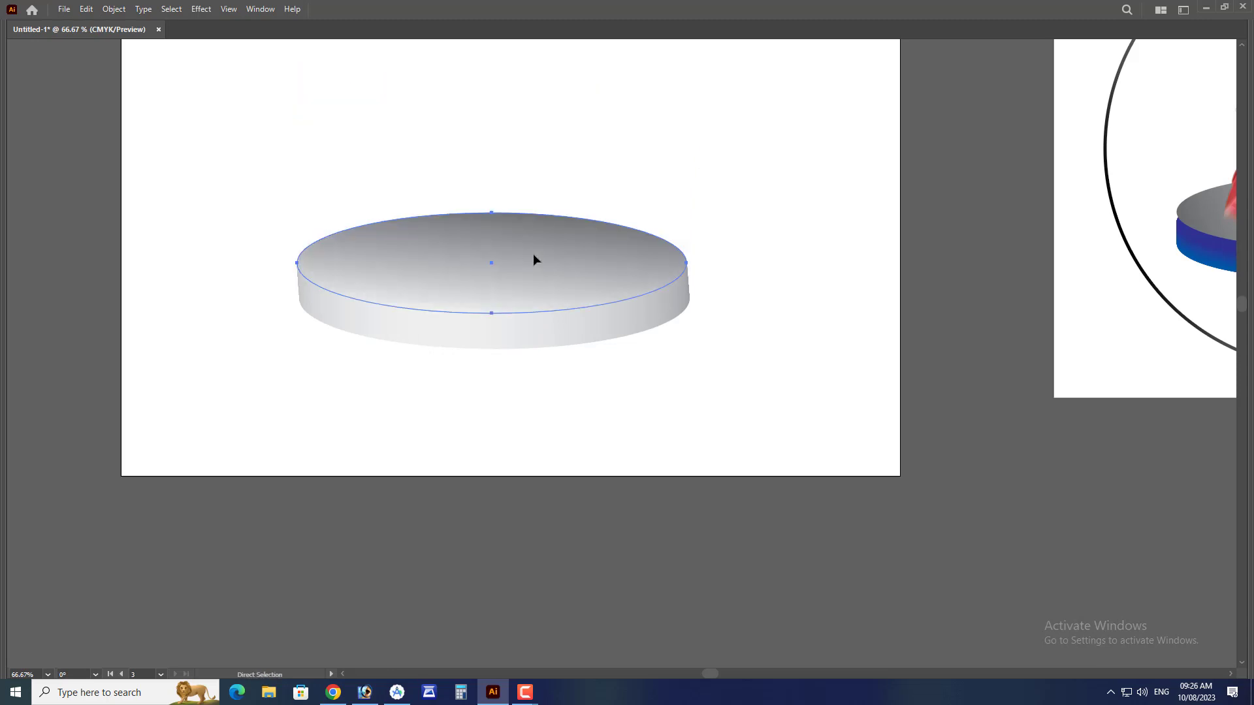
pyautogui.press('Tab')
# - Colour the blend's edge dark navy, its top ellipse deep blue and its bottom ellipse lighter blue
pyautogui.click(631, 150)
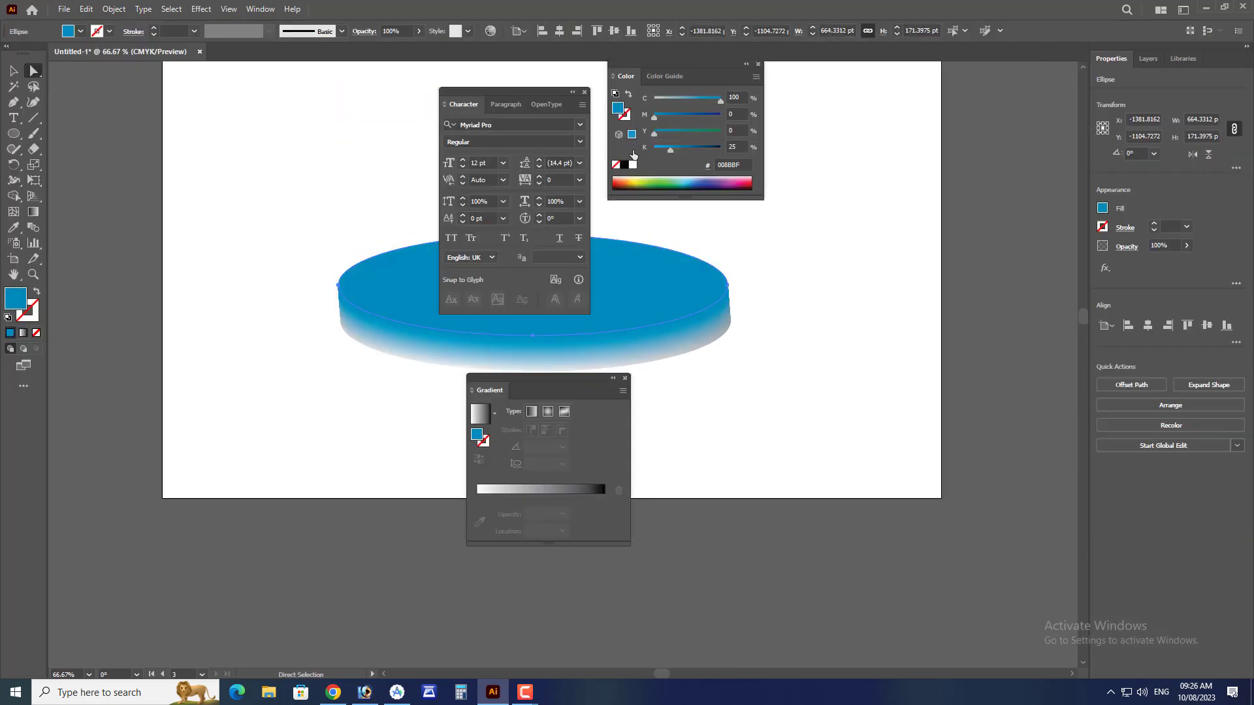
pyautogui.click(737, 348)
pyautogui.click(707, 340)
pyautogui.click(632, 150)
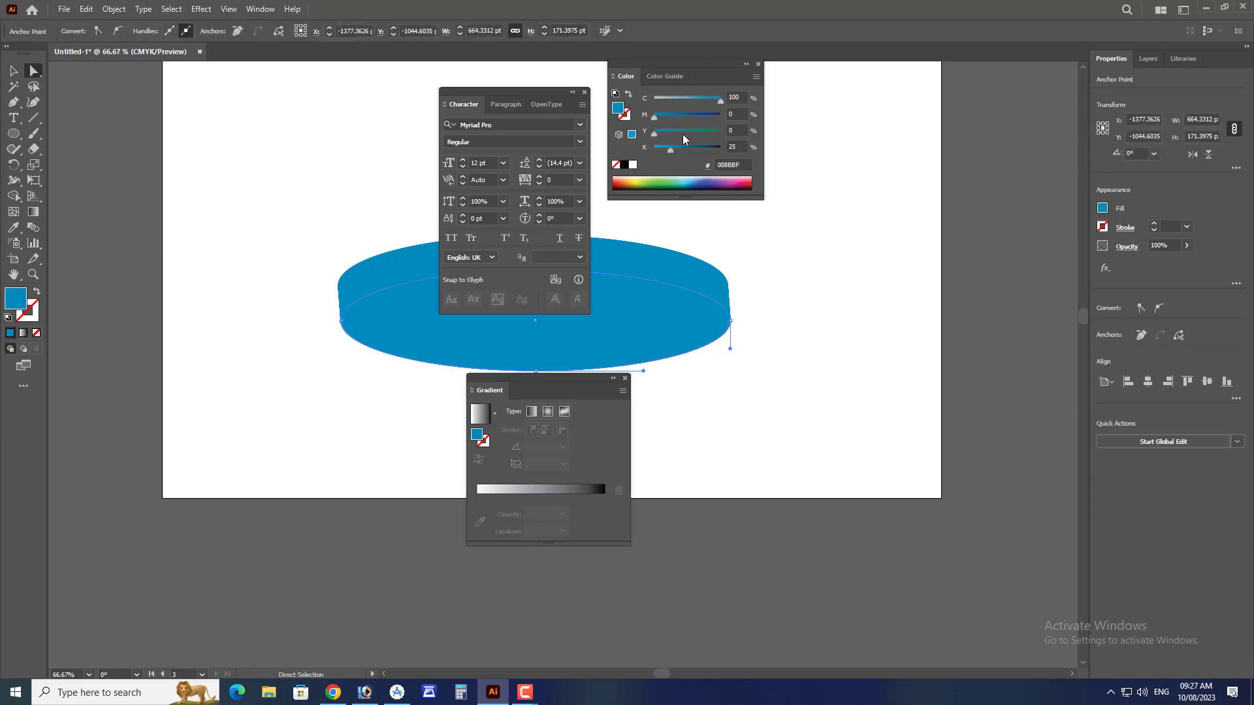
pyautogui.moveTo(705, 118); pyautogui.dragTo(733, 113)
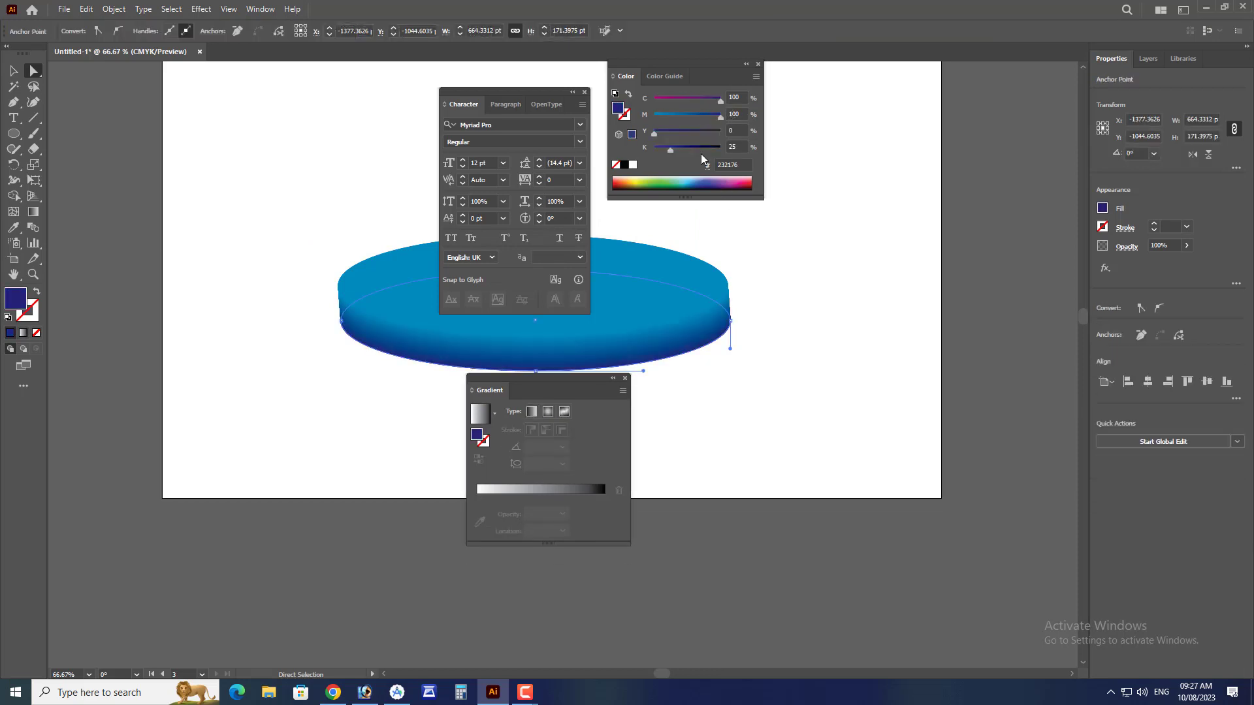
pyautogui.click(747, 375)
pyautogui.click(667, 244)
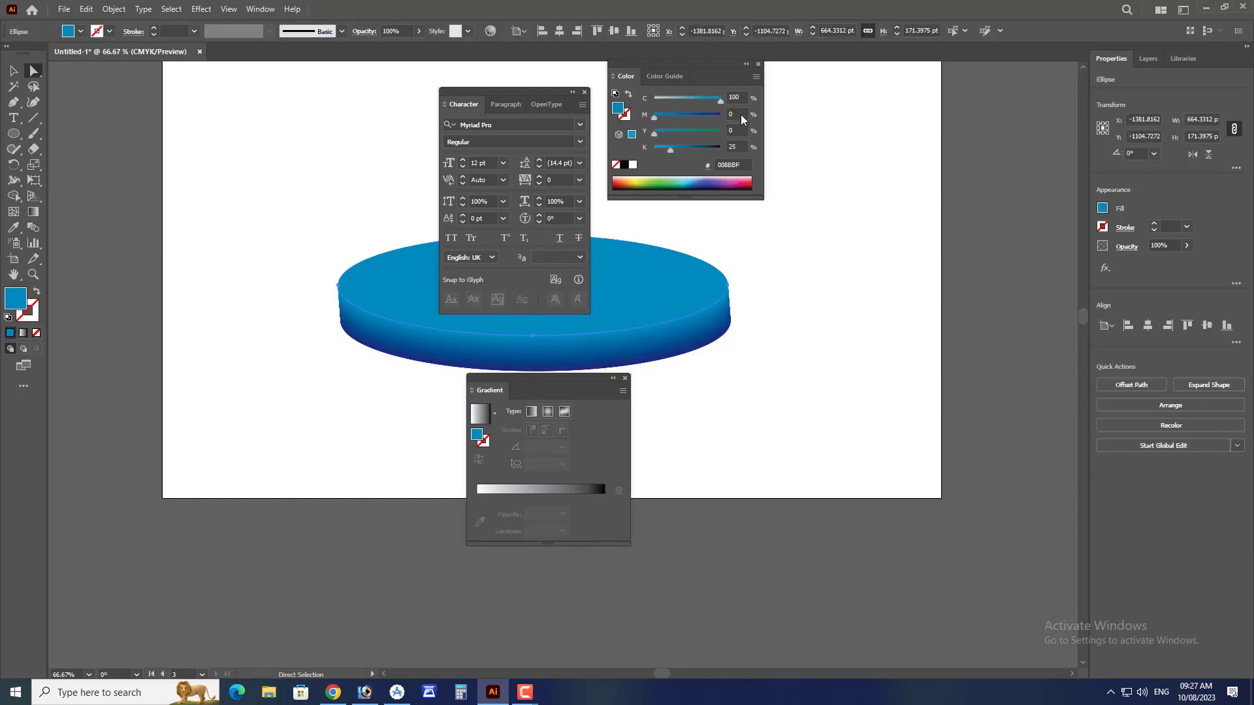
pyautogui.moveTo(654, 117)
pyautogui.mouseDown()
pyautogui.moveTo(741, 119)
pyautogui.moveTo(675, 119)
pyautogui.mouseUp()
pyautogui.click(697, 354)
pyautogui.click(696, 348)
pyautogui.click(852, 301)
# - Paste a copy of the top ellipse in front and fill it light grey
pyautogui.press('Tab')
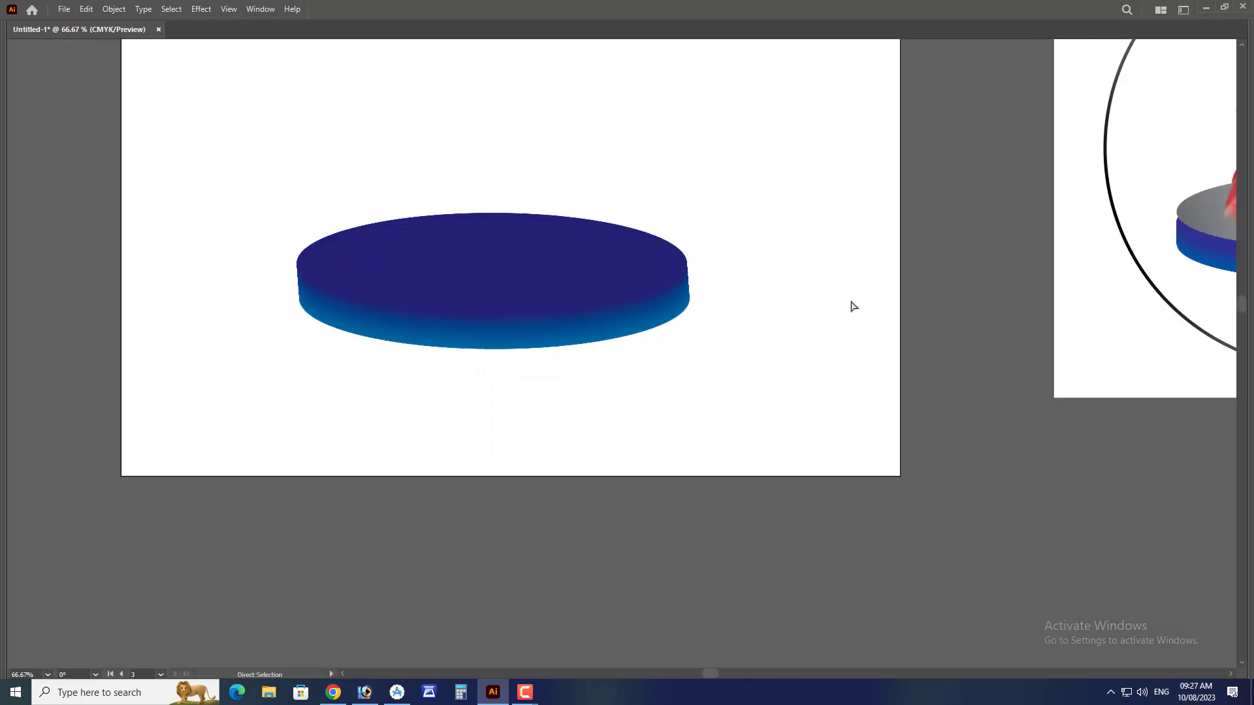
pyautogui.hotkey('ctrl', 'f')
pyautogui.press('Tab')
pyautogui.press('a')
pyautogui.click(633, 165)
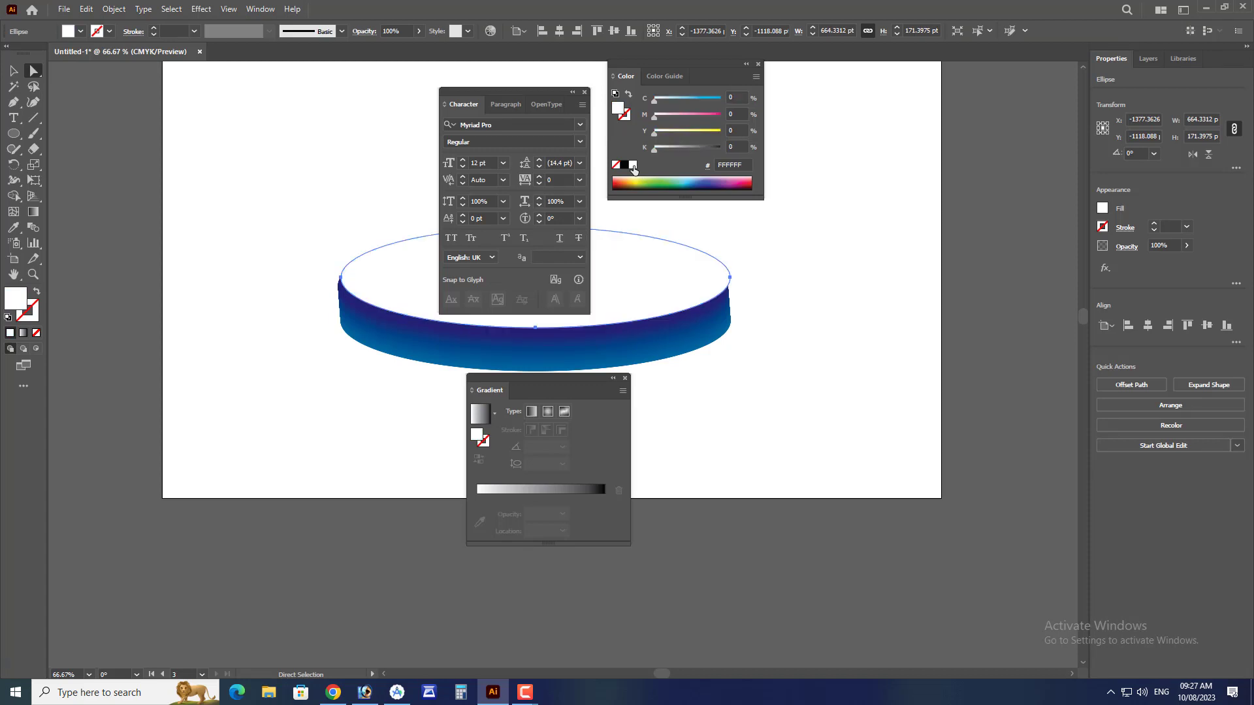
pyautogui.click(13, 69)
pyautogui.press('Tab')
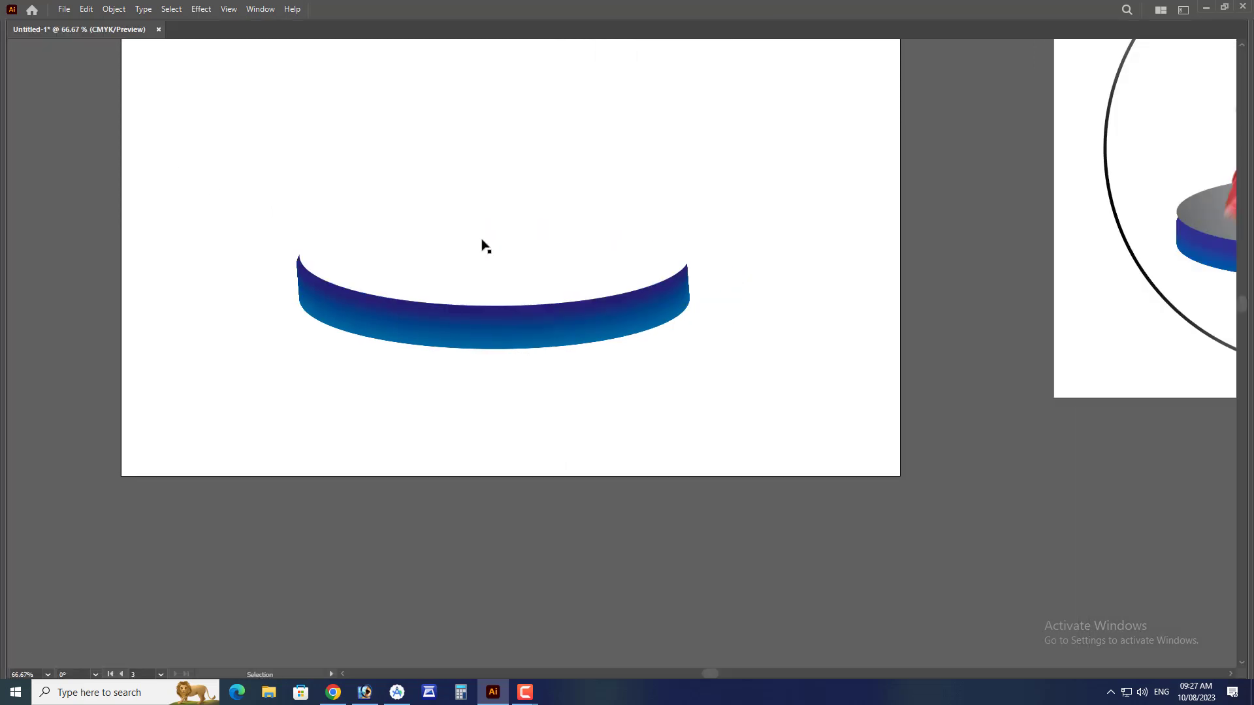
pyautogui.click(481, 246)
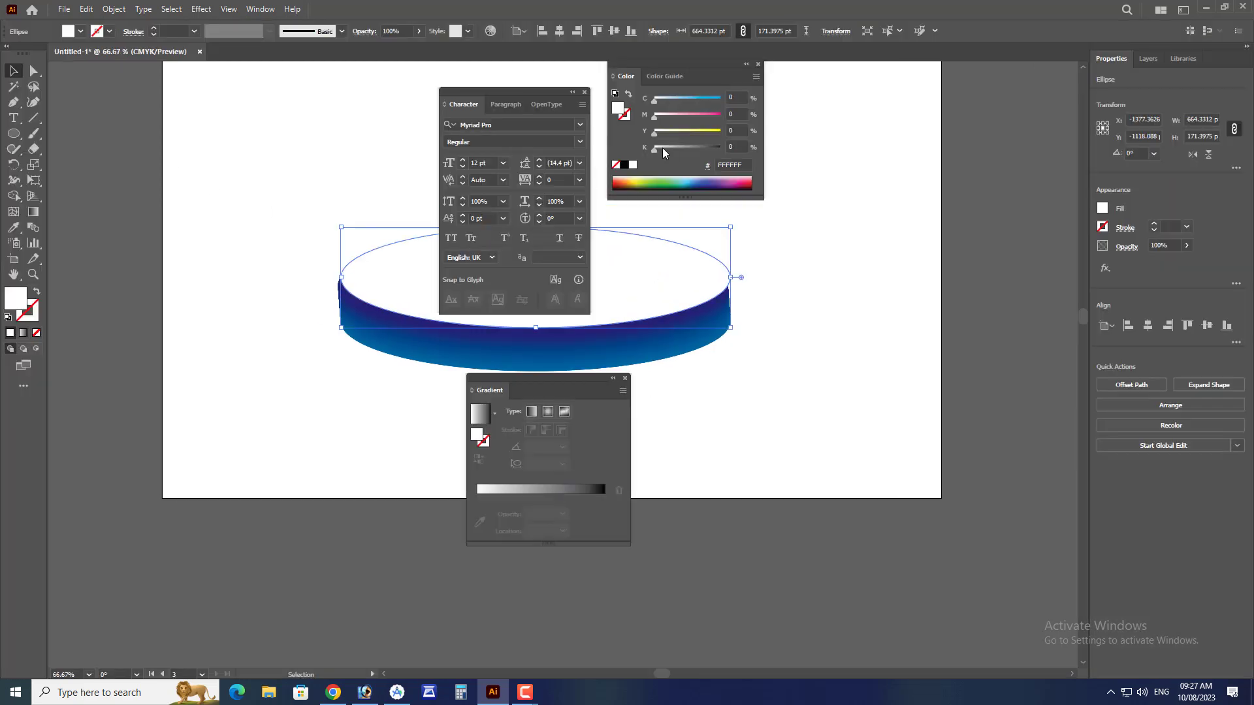
pyautogui.click(662, 149)
pyautogui.click(778, 276)
pyautogui.press('Tab')
pyautogui.keyDown('ctrl'); pyautogui.keyDown('alt'); pyautogui.click(714, 316); pyautogui.keyUp('alt'); pyautogui.keyUp('ctrl')
pyautogui.keyDown('ctrl'); pyautogui.keyDown('alt'); pyautogui.click(714, 317); pyautogui.keyUp('alt'); pyautogui.keyUp('ctrl')
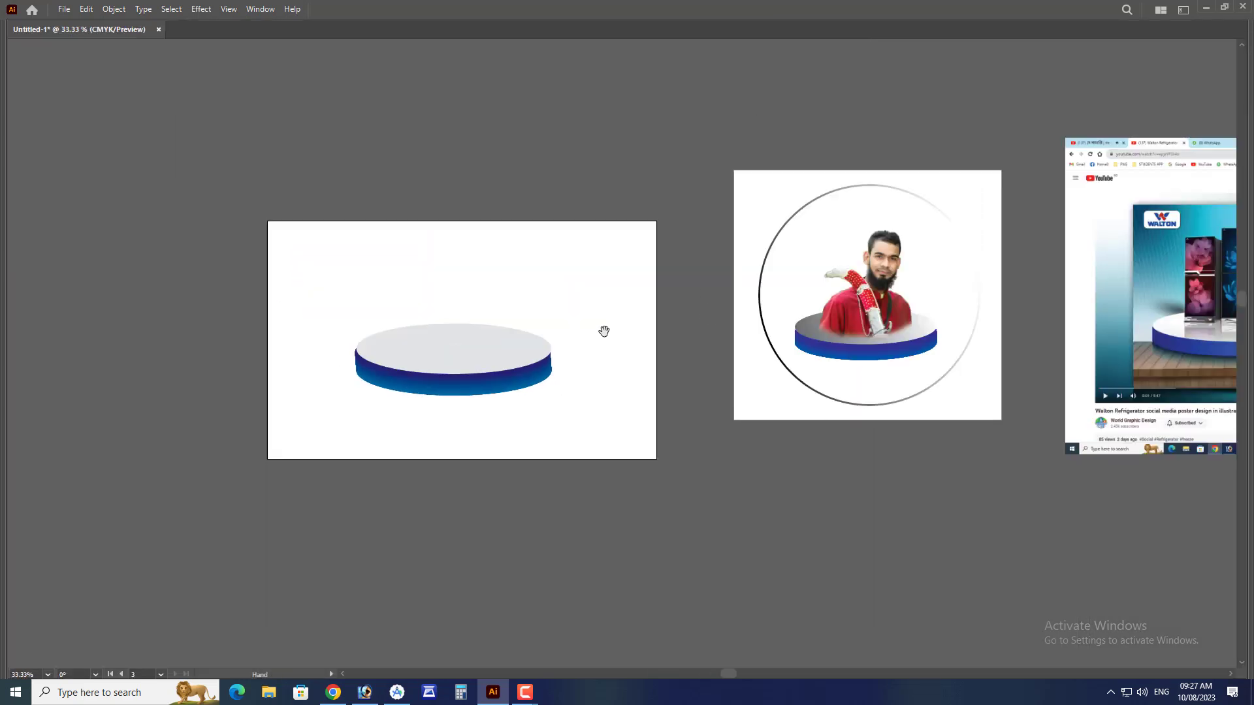
# - Apply a gradient to the podium's top ellipse and try several directions and lengths
pyautogui.moveTo(447, 338); pyautogui.dragTo(610, 403)
pyautogui.click(571, 352)
pyautogui.press('.')
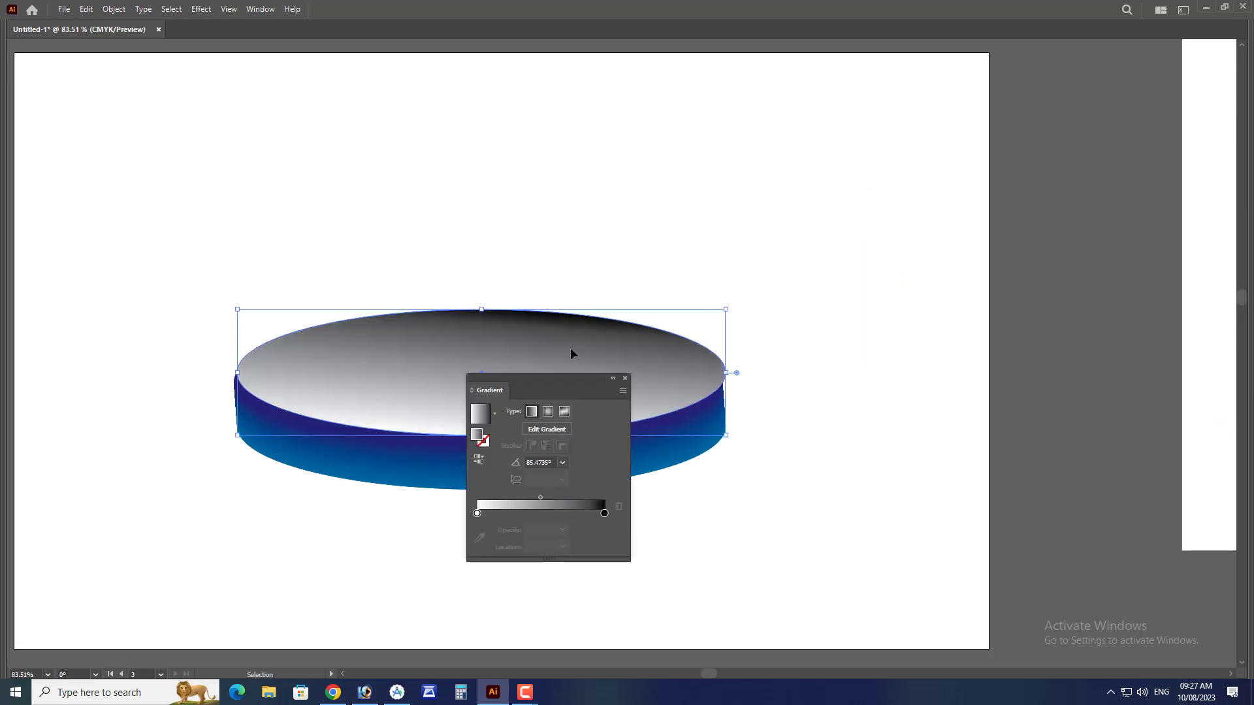
pyautogui.press('Tab')
pyautogui.click(31, 211)
pyautogui.press('Tab')
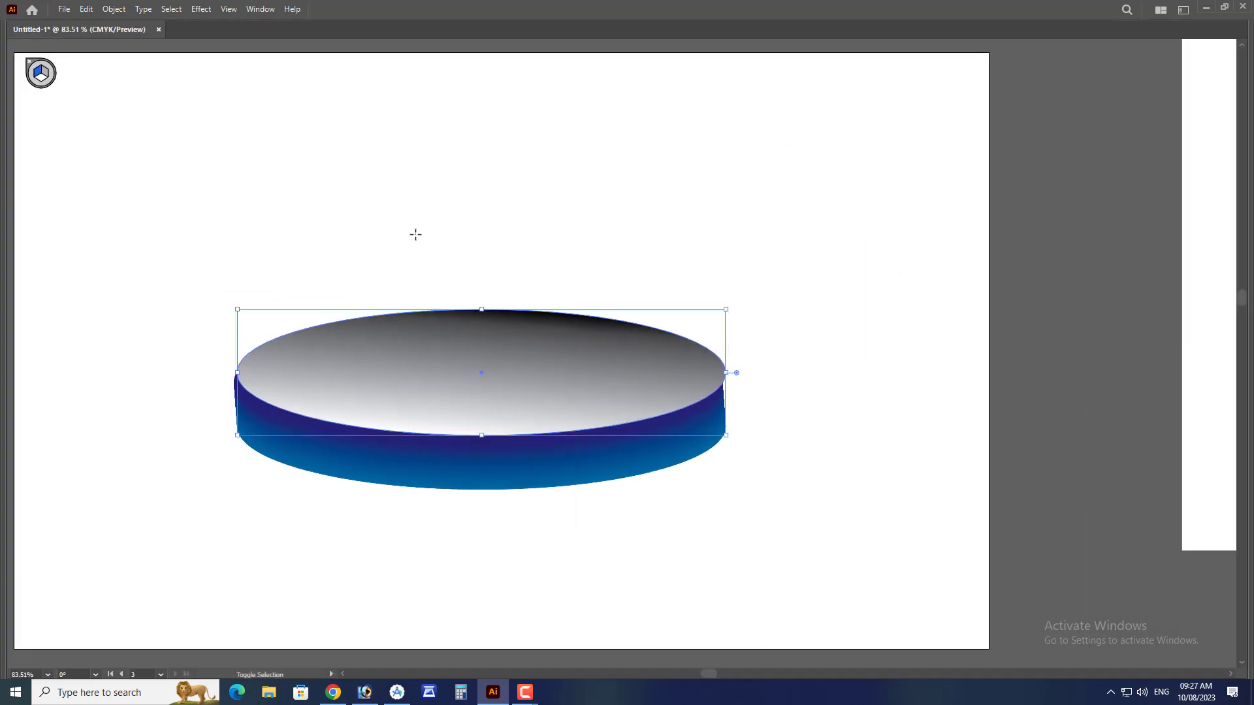
pyautogui.moveTo(438, 294); pyautogui.dragTo(457, 519)
pyautogui.moveTo(449, 445); pyautogui.dragTo(449, 315)
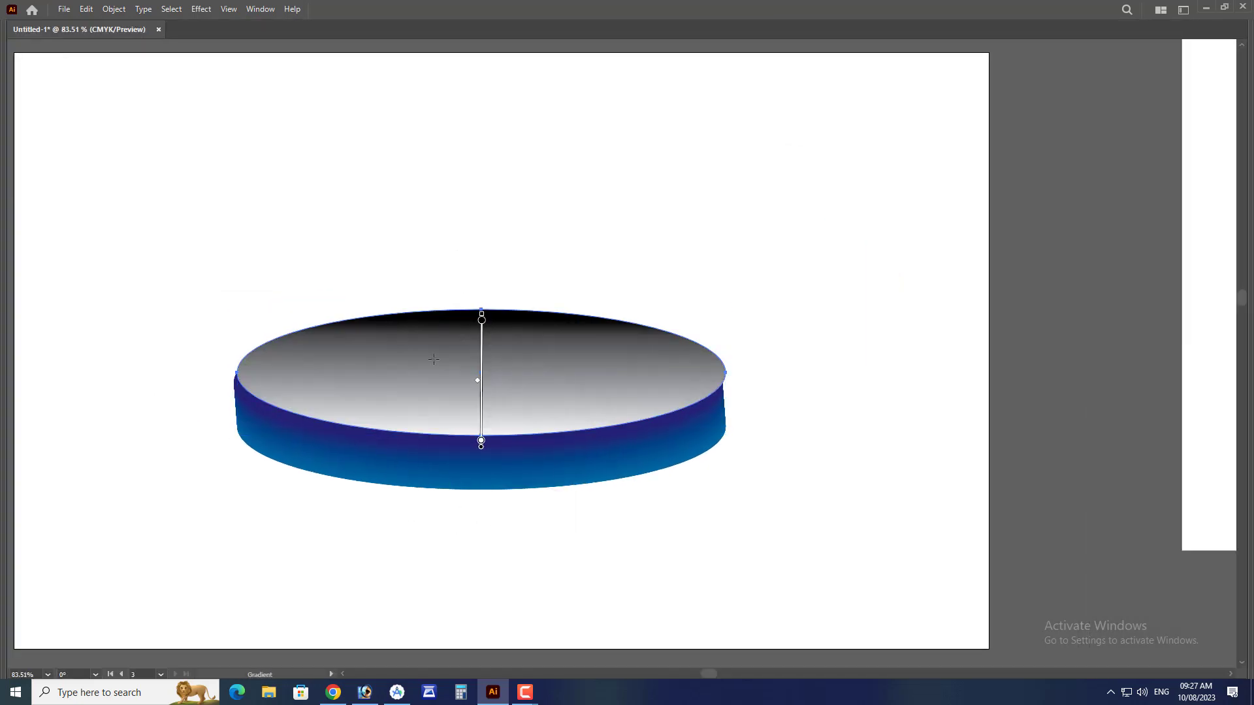
pyautogui.moveTo(389, 464); pyautogui.dragTo(415, 294)
pyautogui.moveTo(372, 402); pyautogui.dragTo(355, 451)
pyautogui.moveTo(356, 451); pyautogui.dragTo(445, 212)
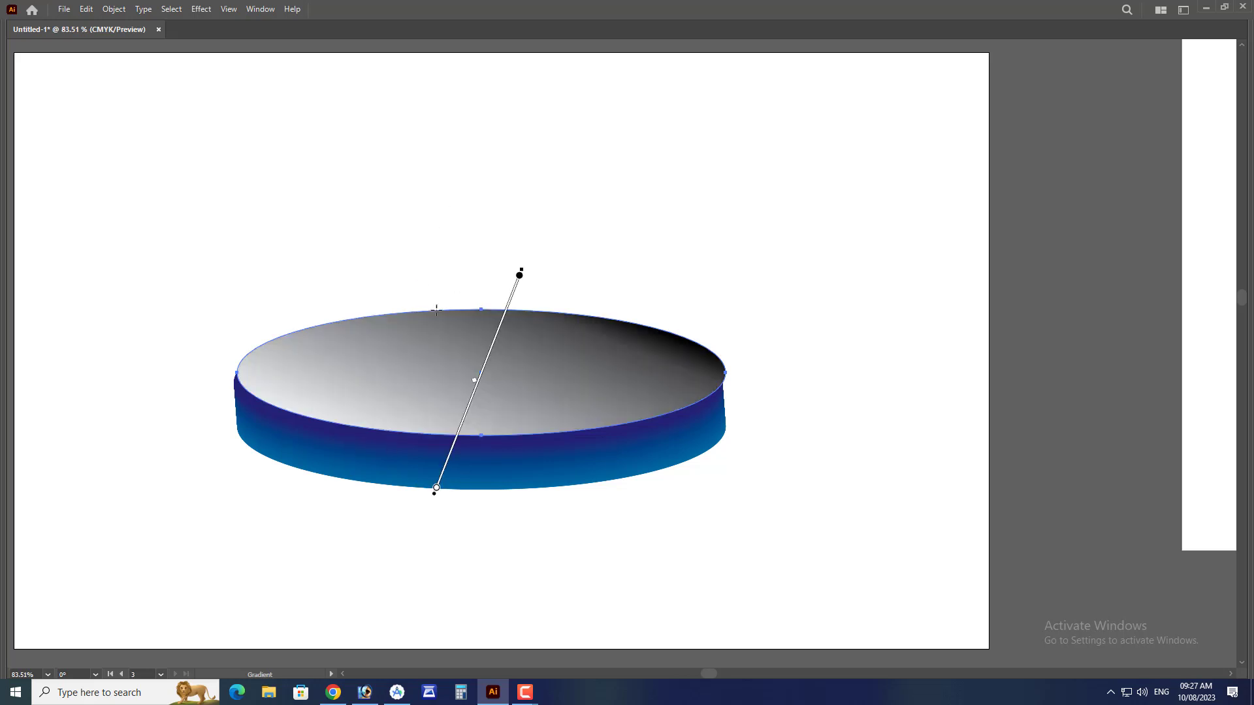
pyautogui.moveTo(431, 325); pyautogui.dragTo(465, 209)
pyautogui.moveTo(538, 455); pyautogui.dragTo(520, 285)
pyautogui.moveTo(537, 412); pyautogui.dragTo(536, 380)
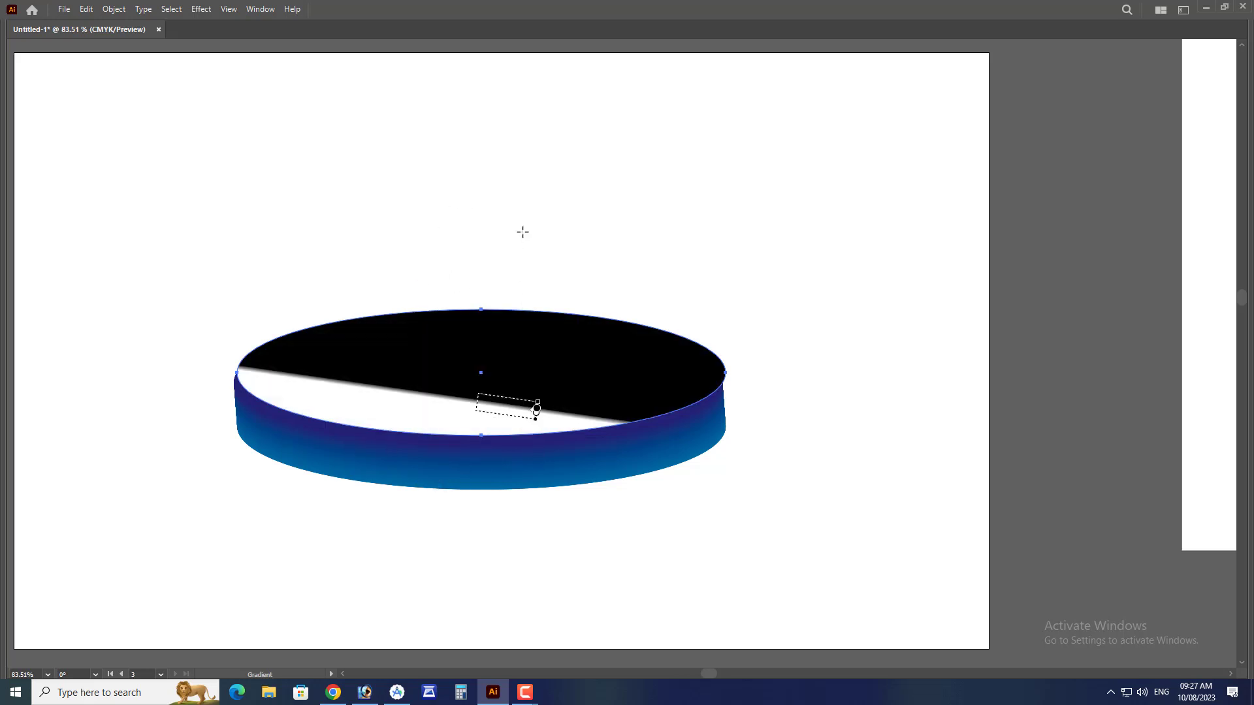
# - Run the gradient vertically, white top to black bottom, with the midpoint shifted down
pyautogui.hotkey('ctrl', 'z')
pyautogui.moveTo(501, 483); pyautogui.dragTo(498, 267)
pyautogui.hotkey('ctrl', 'z')
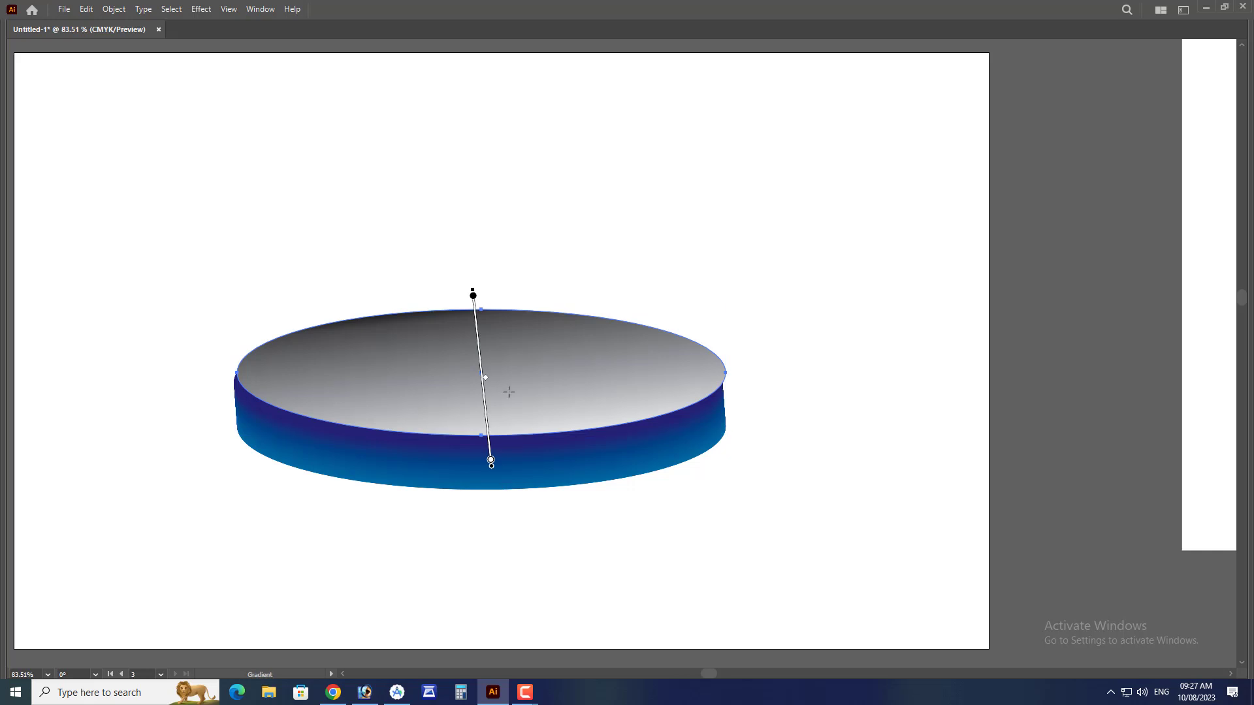
pyautogui.moveTo(507, 384); pyautogui.dragTo(498, 239)
pyautogui.press('v')
pyautogui.hotkey('ctrl', 'z')
pyautogui.hotkey('ctrl', 'z')
pyautogui.hotkey('ctrl', 'z')
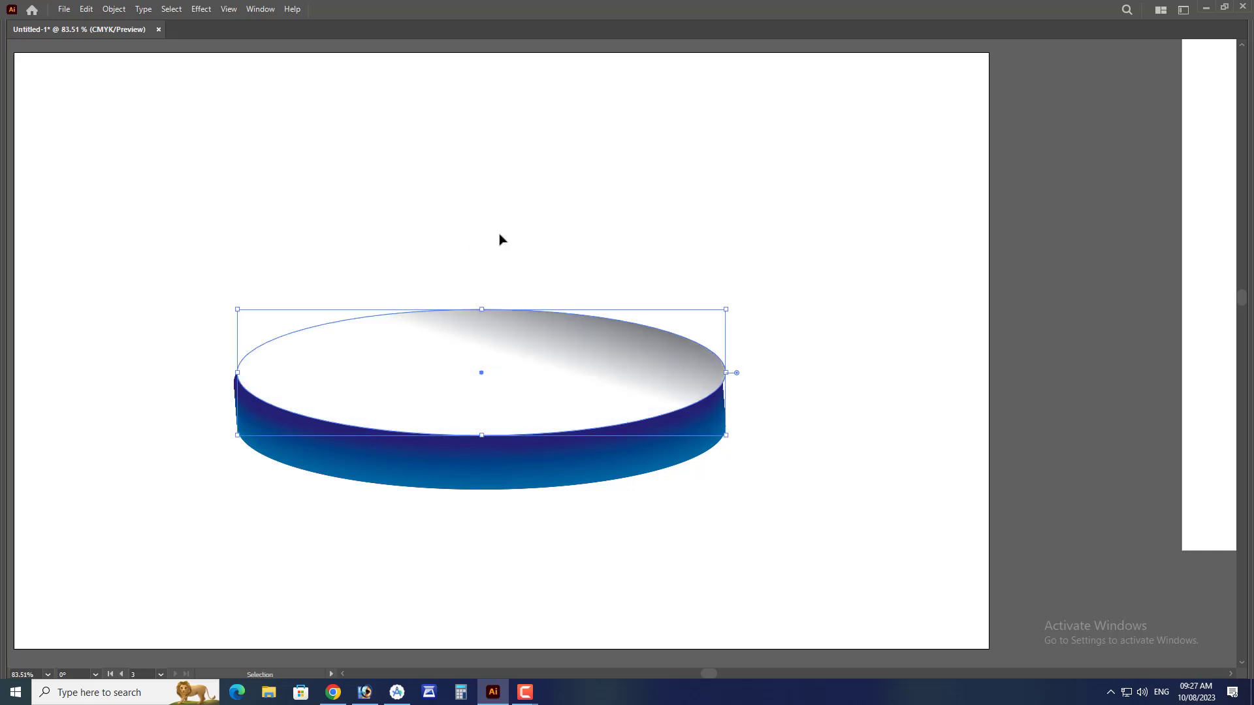
pyautogui.press('g')
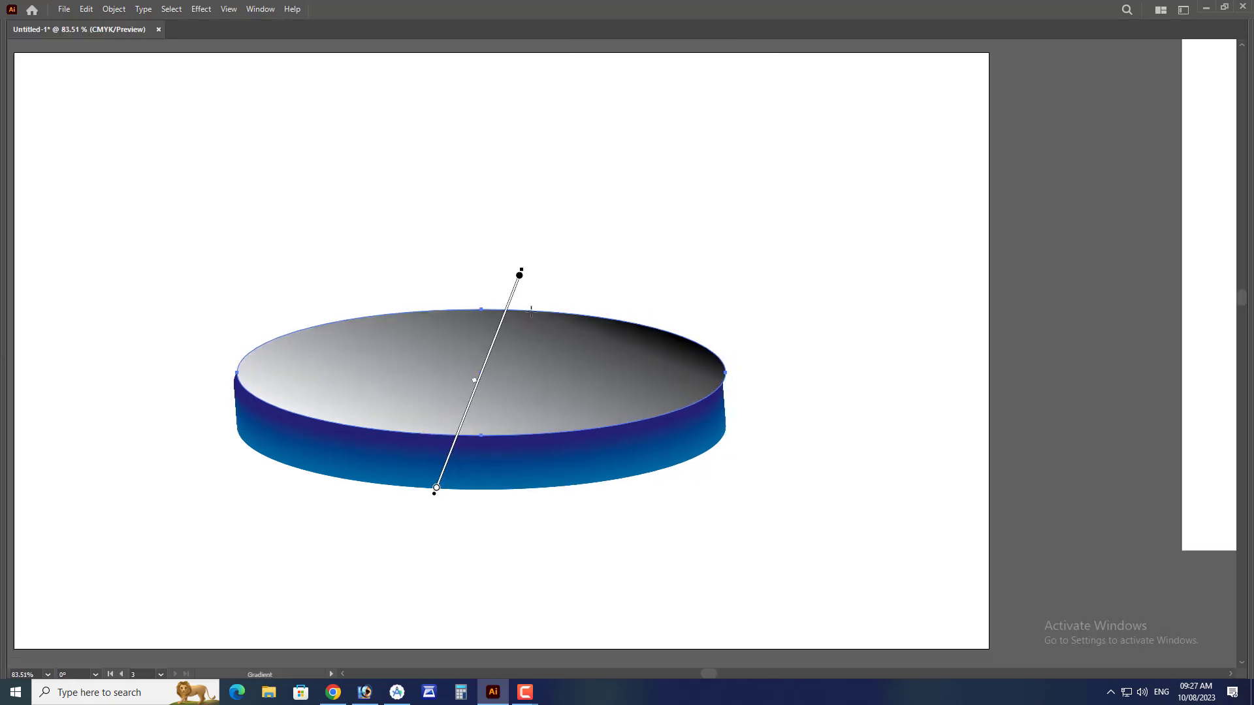
pyautogui.moveTo(531, 310); pyautogui.dragTo(530, 435)
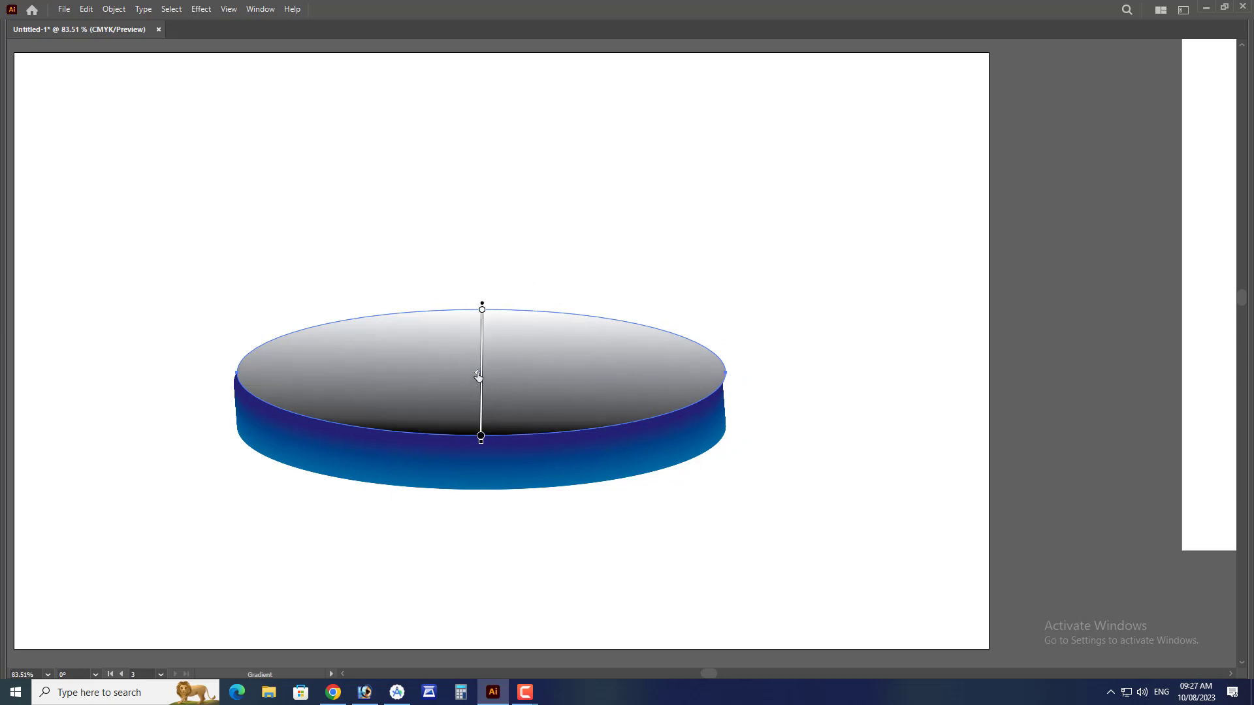
pyautogui.moveTo(478, 377)
pyautogui.mouseDown()
pyautogui.moveTo(478, 419)
pyautogui.moveTo(479, 355)
pyautogui.mouseUp()
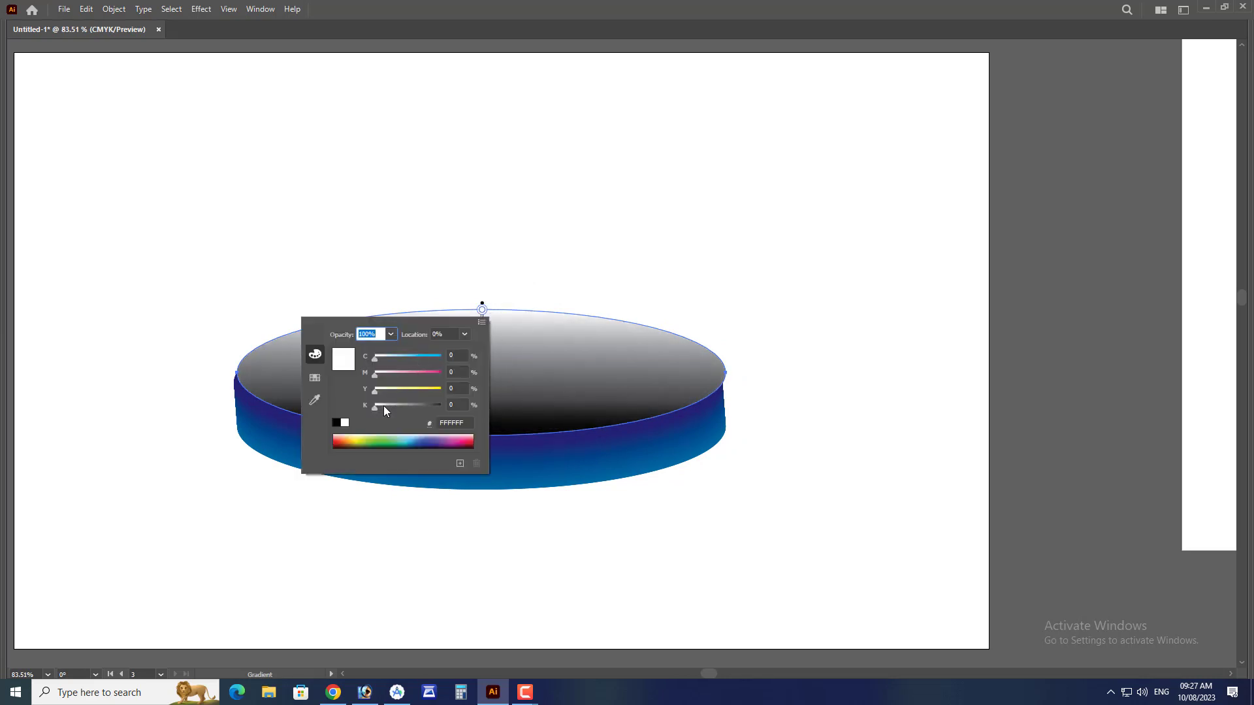
# - Tint the gradient's light end grey, set the dark stop's K to 0, and set opacity to 72%
pyautogui.click(382, 405)
pyautogui.click(582, 252)
pyautogui.press('Tab')
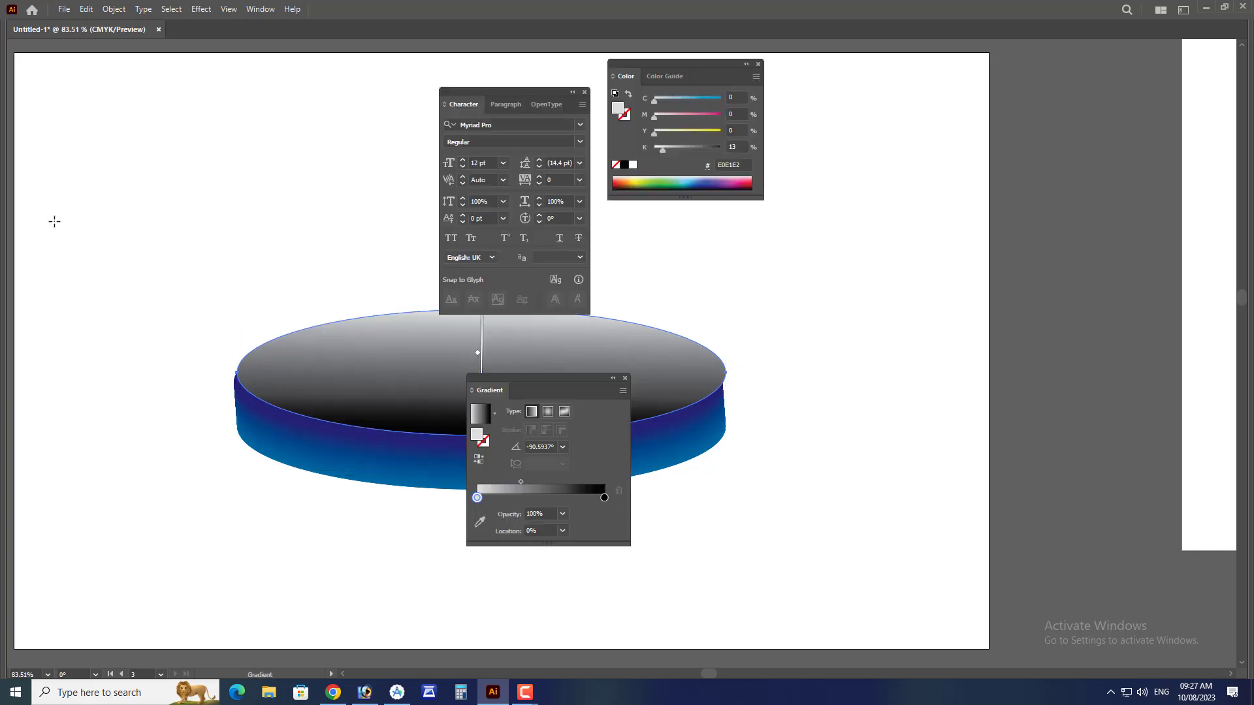
pyautogui.press('Tab')
pyautogui.moveTo(370, 261); pyautogui.dragTo(575, 466)
pyautogui.moveTo(476, 495); pyautogui.dragTo(486, 252)
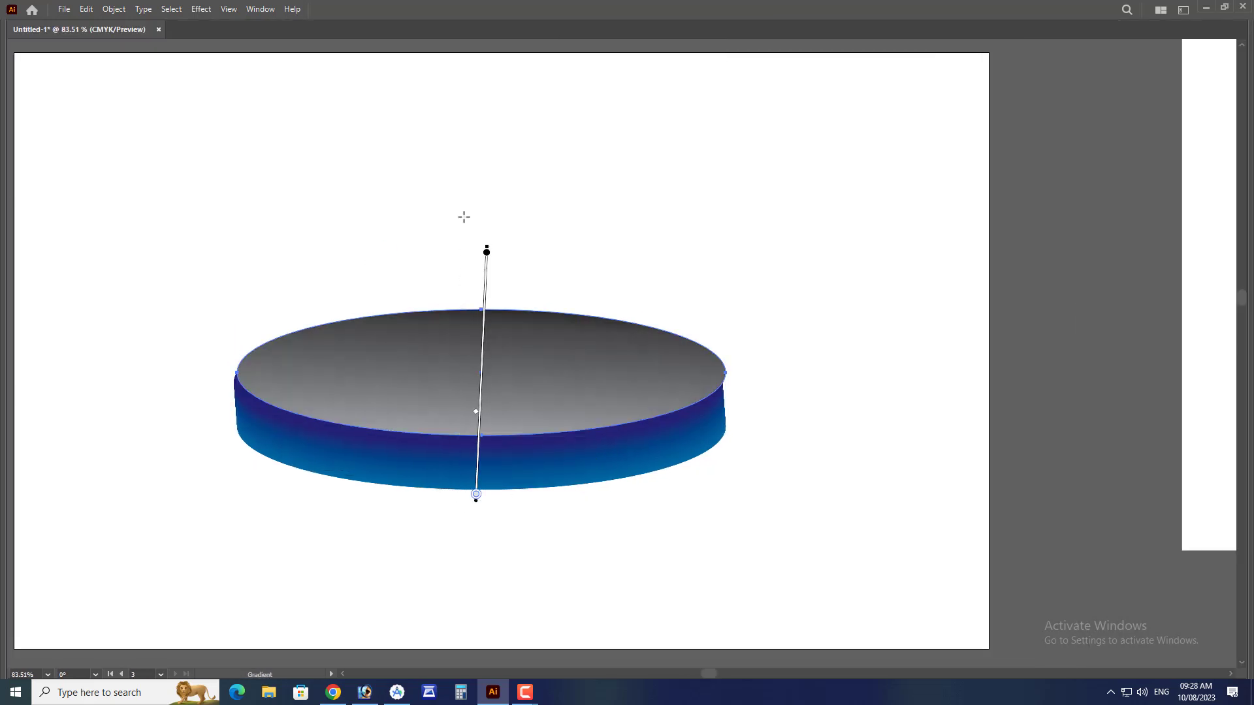
pyautogui.hotkey('ctrl', 'z')
pyautogui.hotkey('ctrl', 'shift', 'z')
pyautogui.press('Tab')
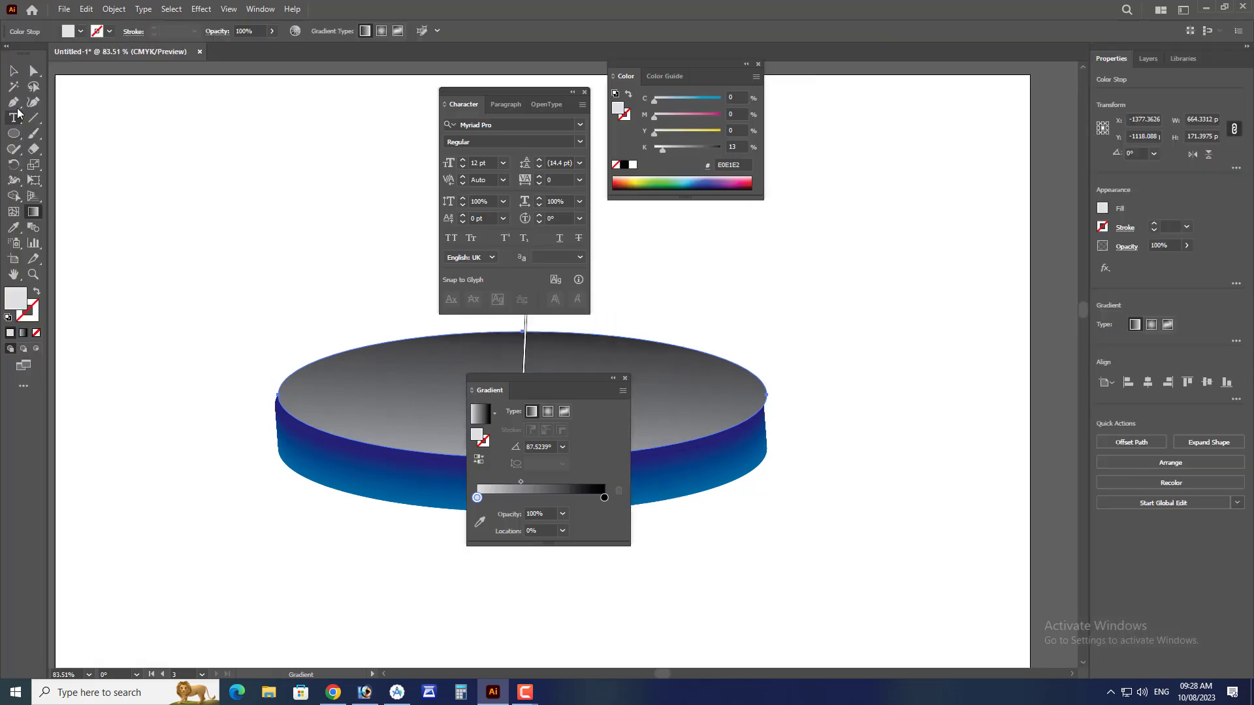
pyautogui.click(14, 72)
pyautogui.press('Tab')
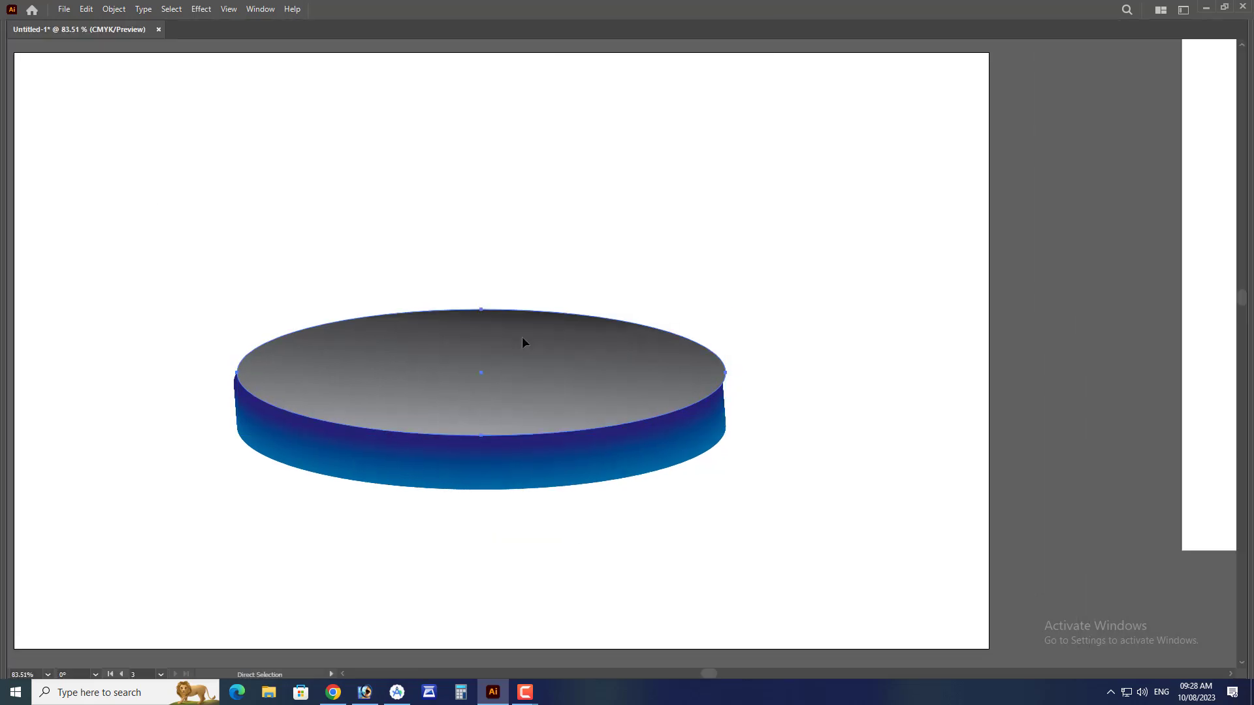
pyautogui.press('Tab')
pyautogui.press('v')
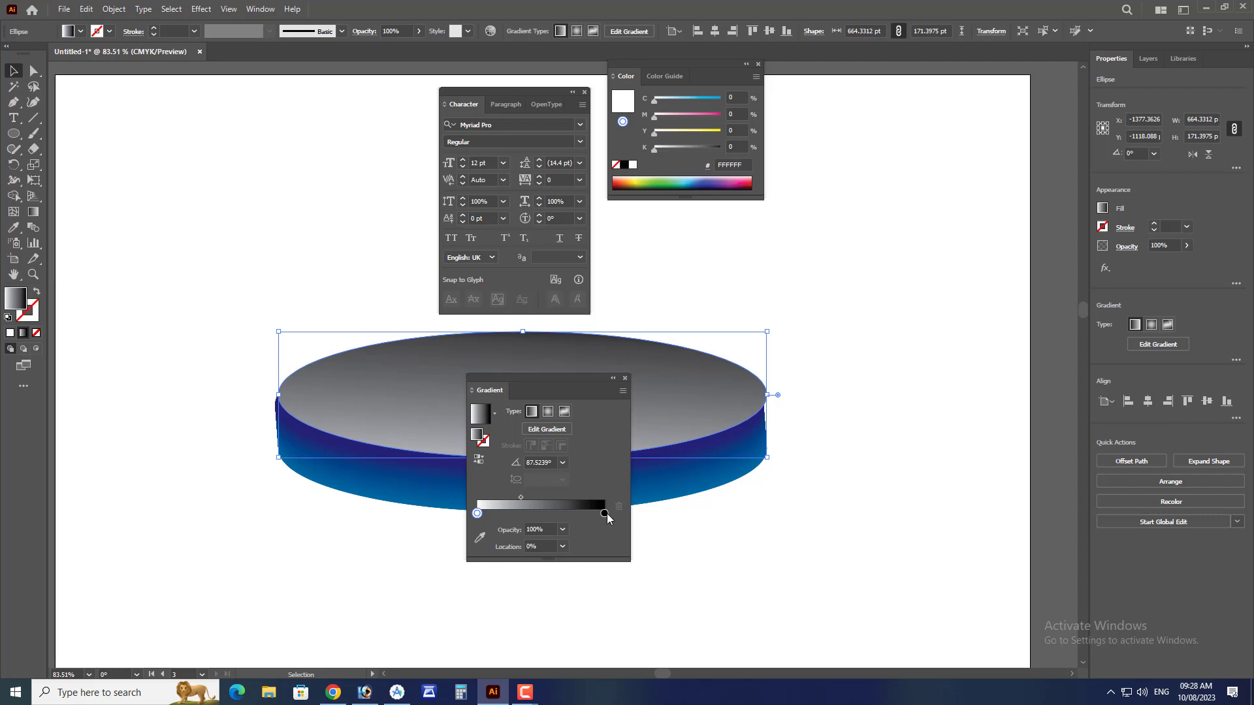
pyautogui.moveTo(661, 153); pyautogui.dragTo(641, 148)
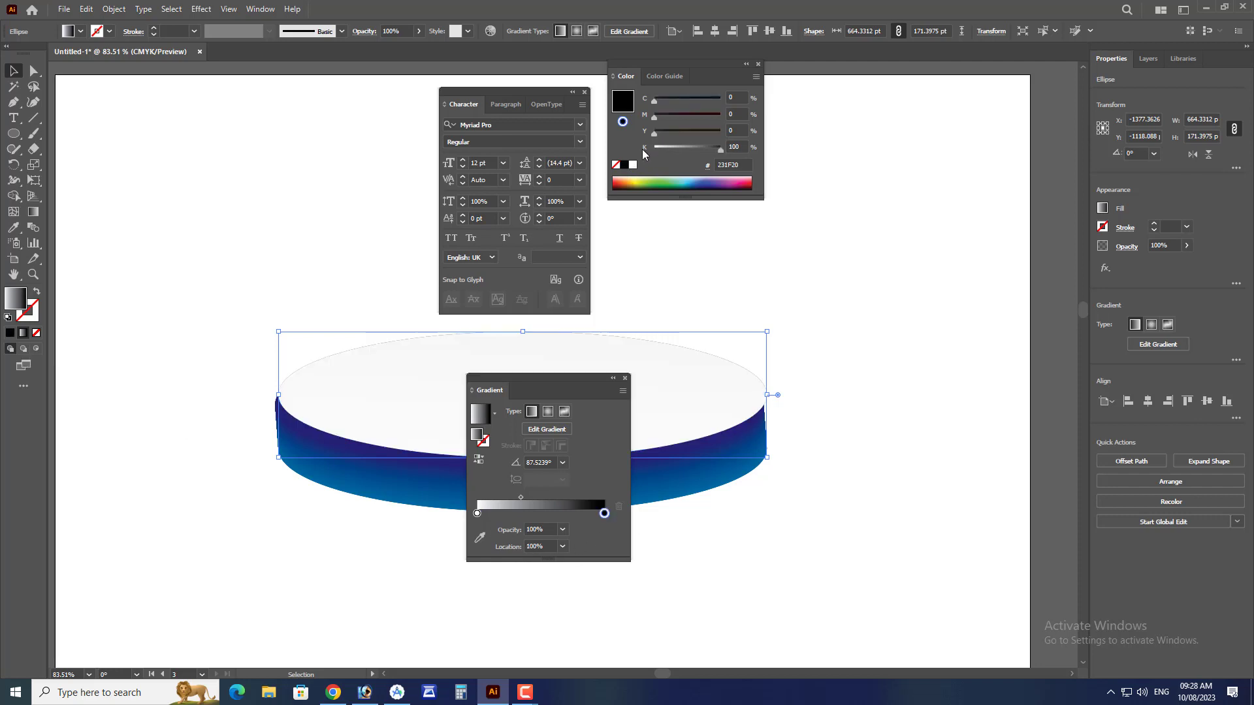
pyautogui.click(419, 30)
pyautogui.click(403, 47)
pyautogui.click(357, 119)
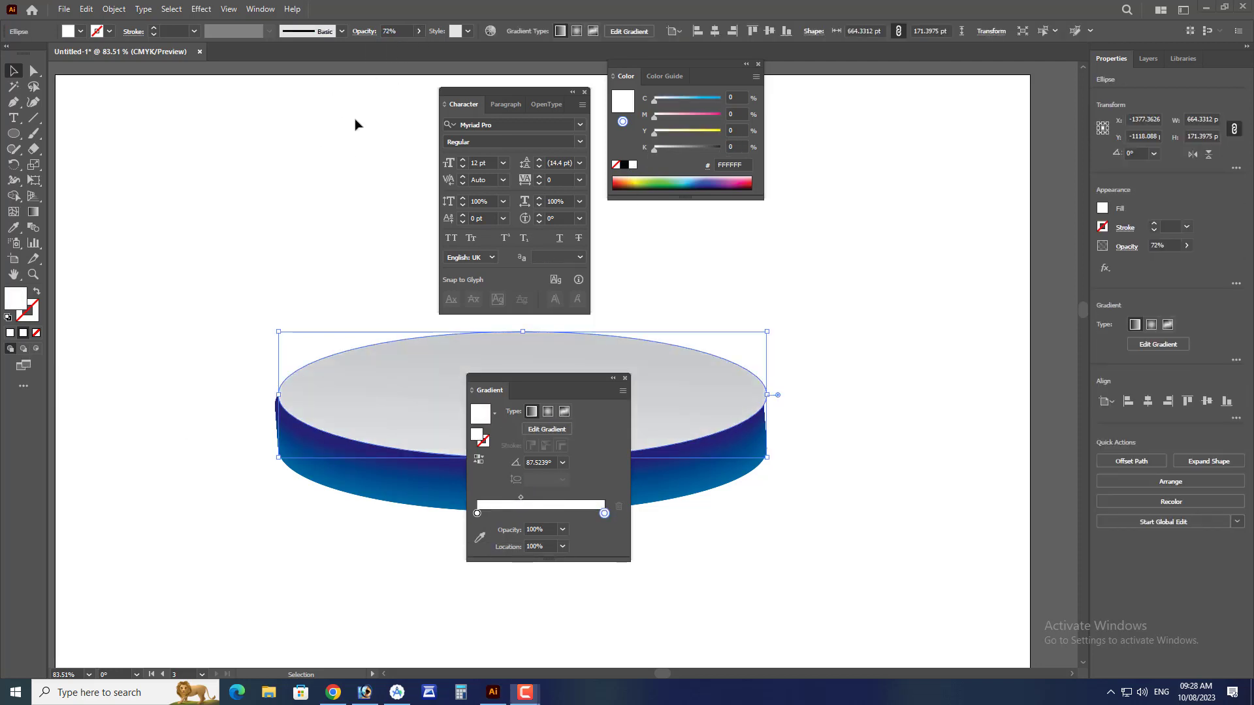
# - Copy the portrait onto the podium artboard and position it standing on the podium
pyautogui.keyDown('ctrl'); pyautogui.keyDown('alt'); pyautogui.click(896, 334); pyautogui.keyUp('alt'); pyautogui.keyUp('ctrl')
pyautogui.press('Tab')
pyautogui.keyDown('ctrl'); pyautogui.click(594, 288); pyautogui.keyUp('ctrl')
pyautogui.keyDown('ctrl'); pyautogui.keyDown('alt'); pyautogui.click(354, 388); pyautogui.keyUp('alt'); pyautogui.keyUp('ctrl')
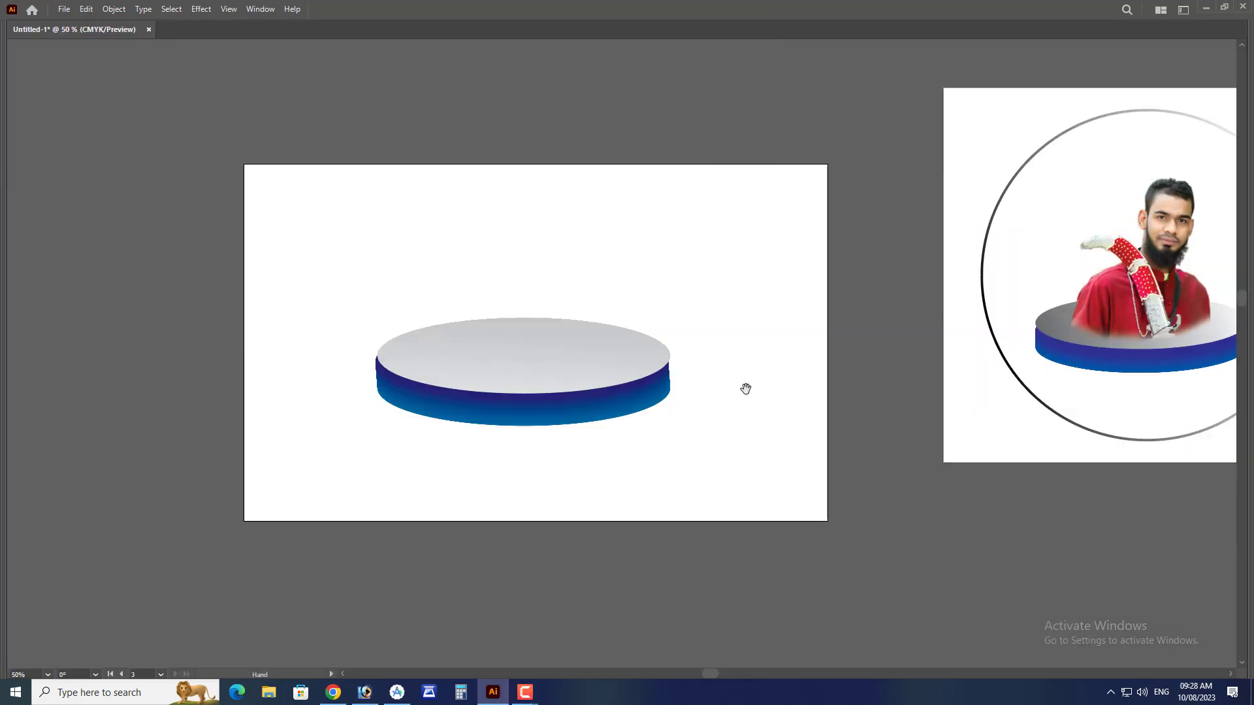
pyautogui.moveTo(1133, 318); pyautogui.dragTo(578, 357)
pyautogui.moveTo(532, 328)
pyautogui.mouseDown()
pyautogui.moveTo(561, 310)
pyautogui.moveTo(549, 324)
pyautogui.mouseUp()
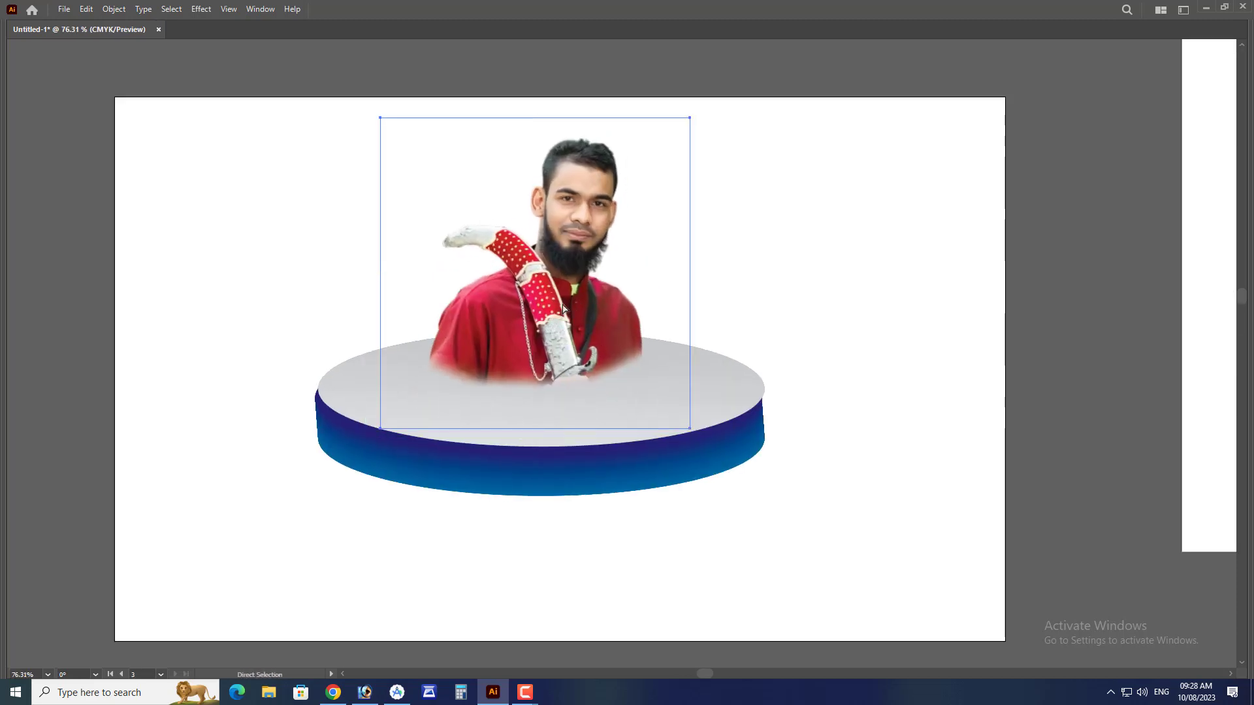
pyautogui.press('Tab')
pyautogui.click(28, 168)
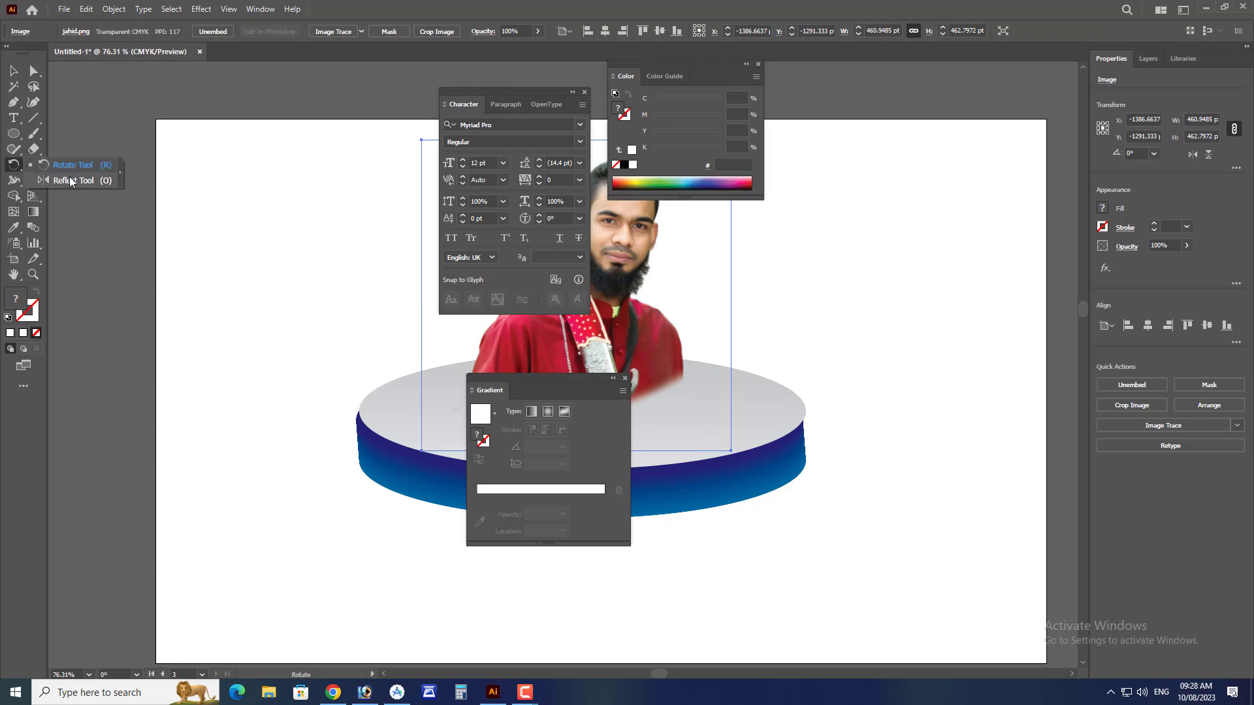
# - Make a horizontally reflected copy of the portrait and move it below the original
pyautogui.click(70, 179)
pyautogui.doubleClick(14, 164)
pyautogui.click(581, 274)
pyautogui.click(626, 431)
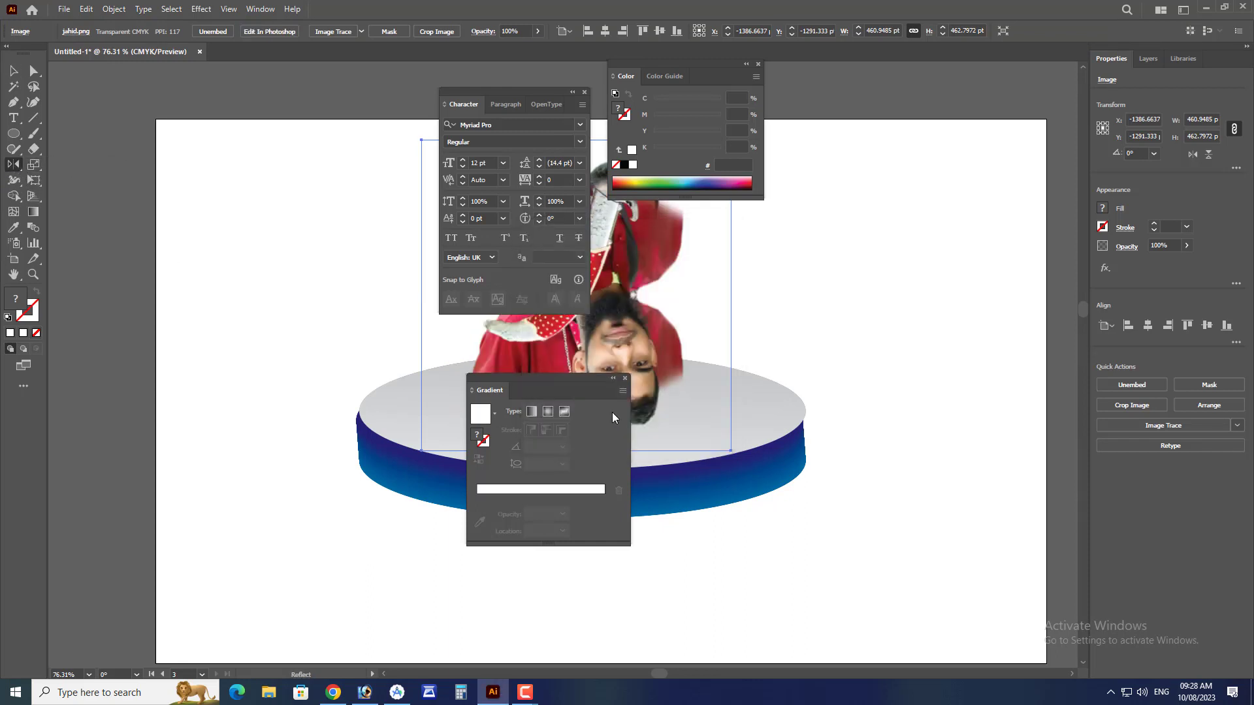
pyautogui.press('Tab')
pyautogui.moveTo(597, 224); pyautogui.dragTo(583, 474)
pyautogui.press('Tab')
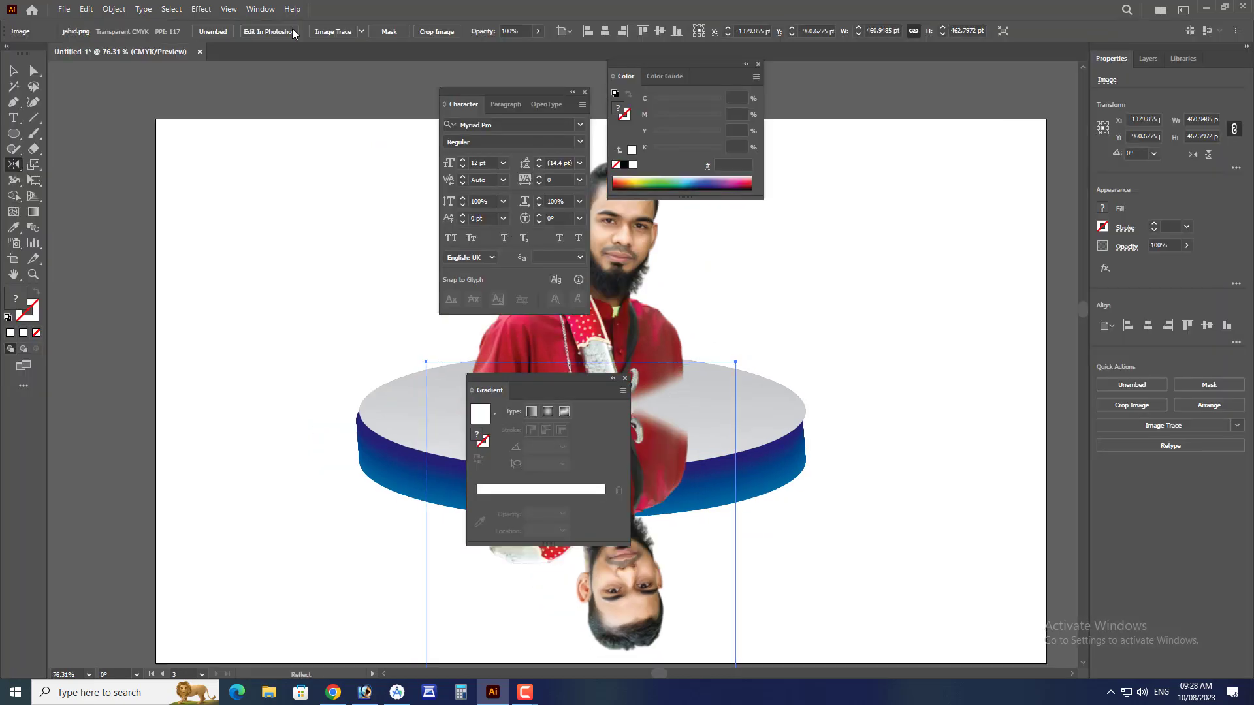
# - Close the Character and Gradient panels and move the Color panel aside
pyautogui.press('Tab')
pyautogui.press('Tab')
pyautogui.click(584, 92)
pyautogui.click(625, 379)
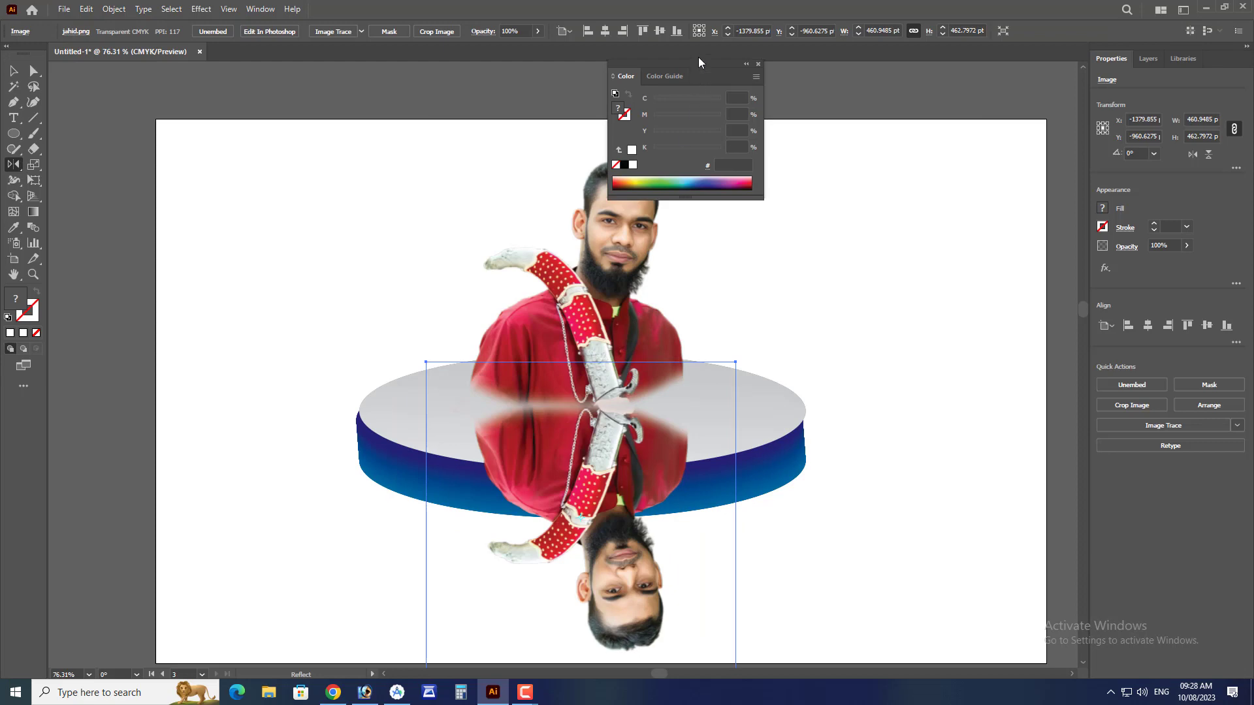
pyautogui.moveTo(698, 57); pyautogui.dragTo(978, 64)
pyautogui.click(266, 8)
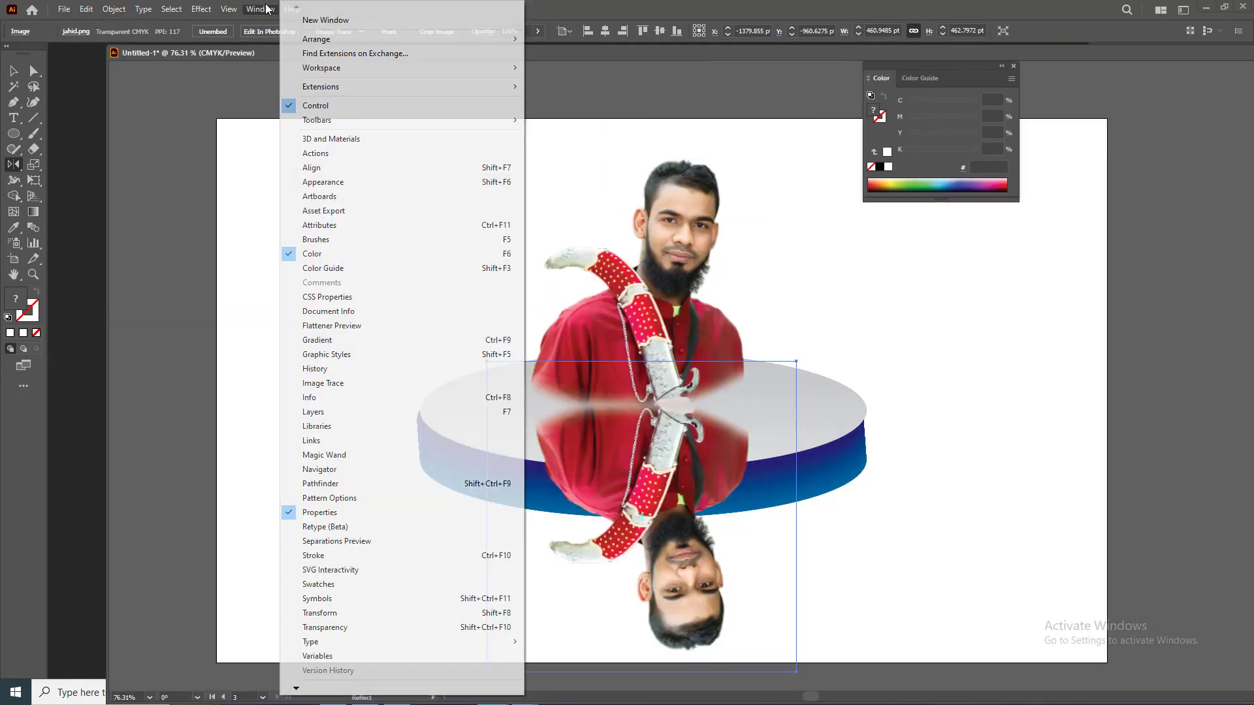
# - Open the Transparency panel, set the reflection to Darken blending, and nudge it into place
pyautogui.click(266, 9)
pyautogui.moveTo(518, 52); pyautogui.dragTo(485, 48)
pyautogui.click(266, 10)
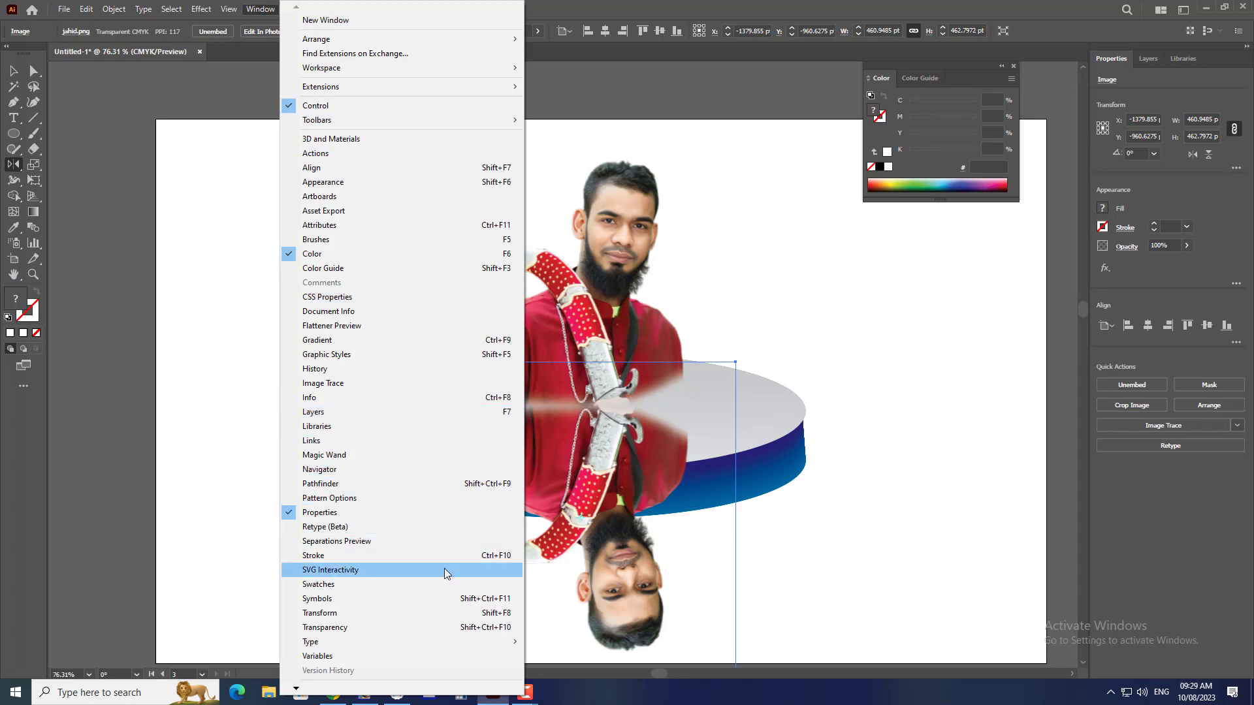
pyautogui.click(435, 630)
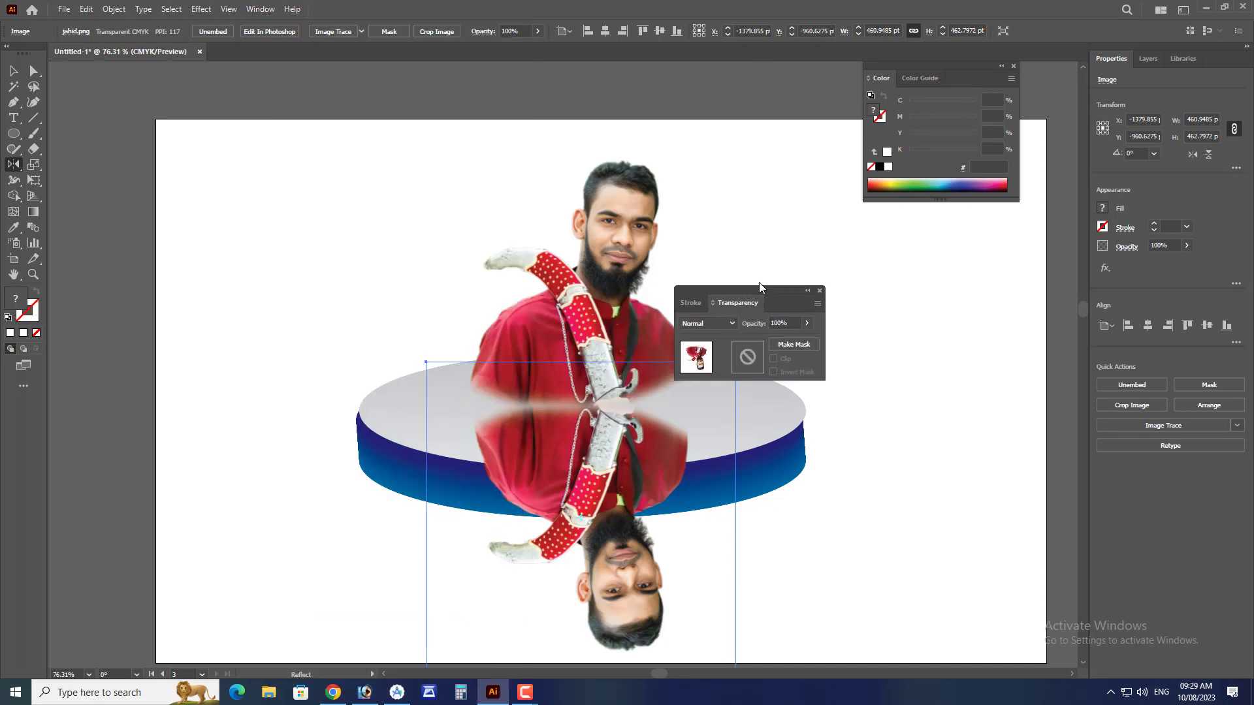
pyautogui.click(828, 262)
pyautogui.click(806, 302)
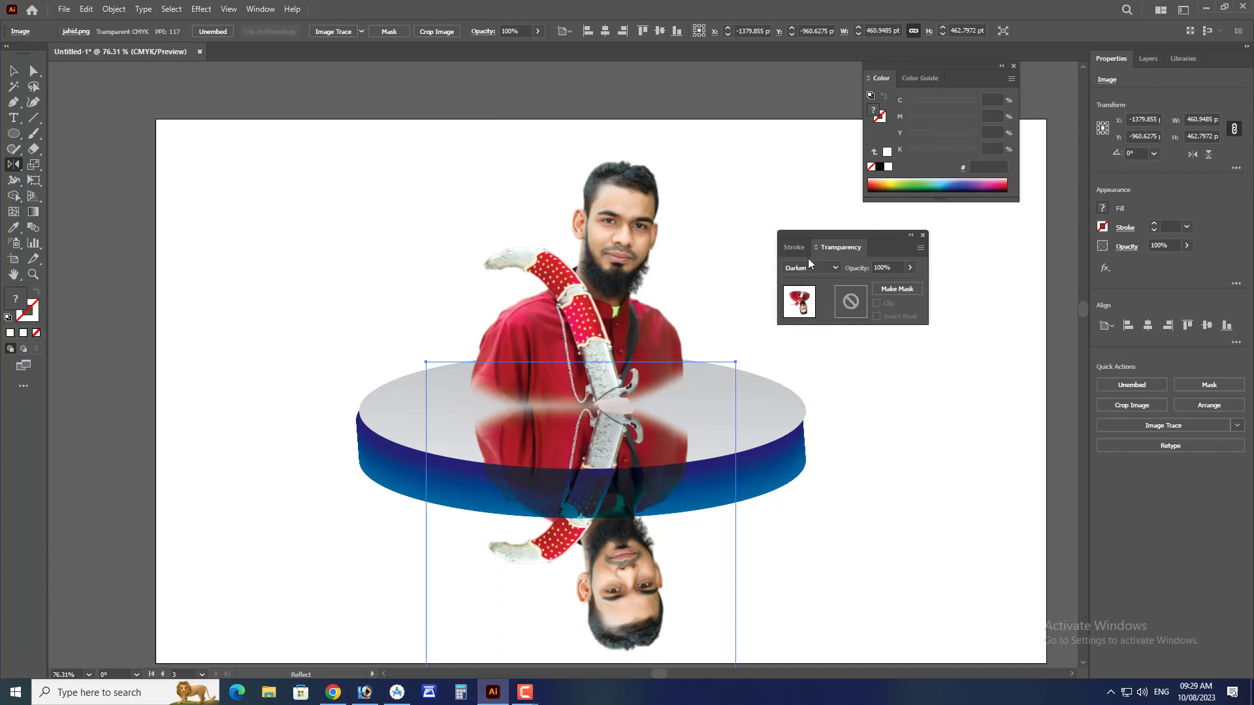
pyautogui.press('Down')
pyautogui.press('Down')
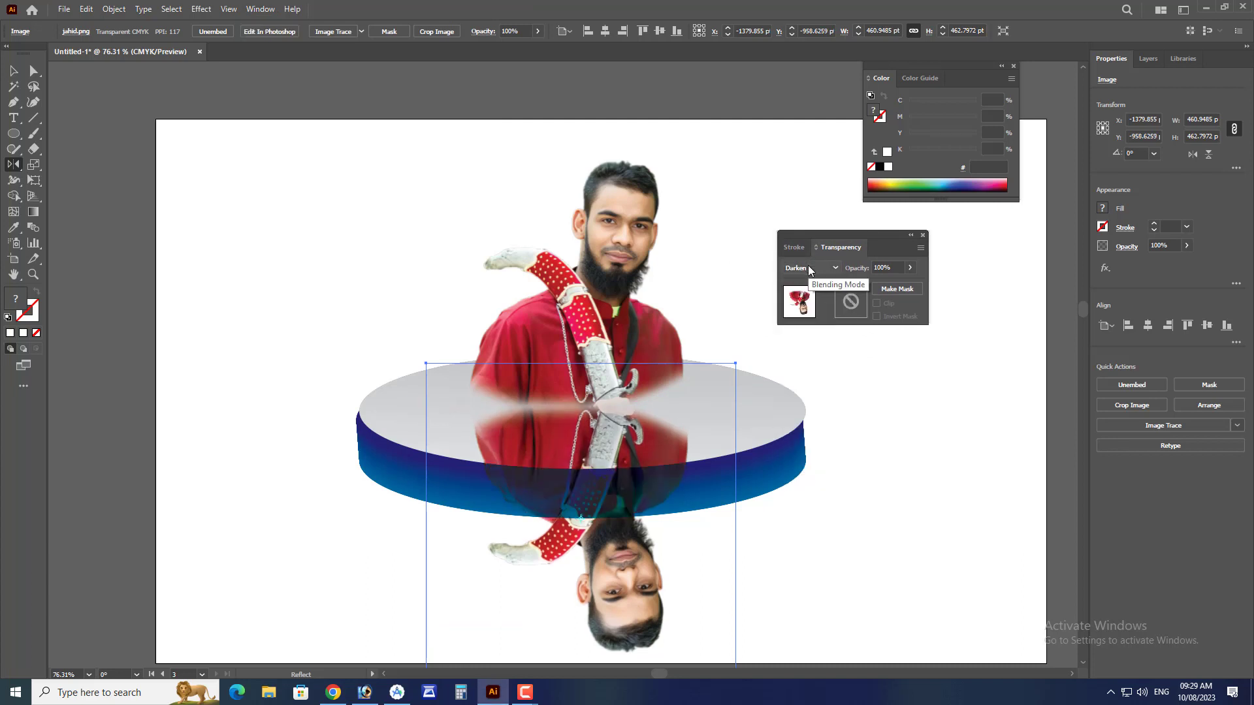
pyautogui.moveTo(621, 444); pyautogui.dragTo(621, 440)
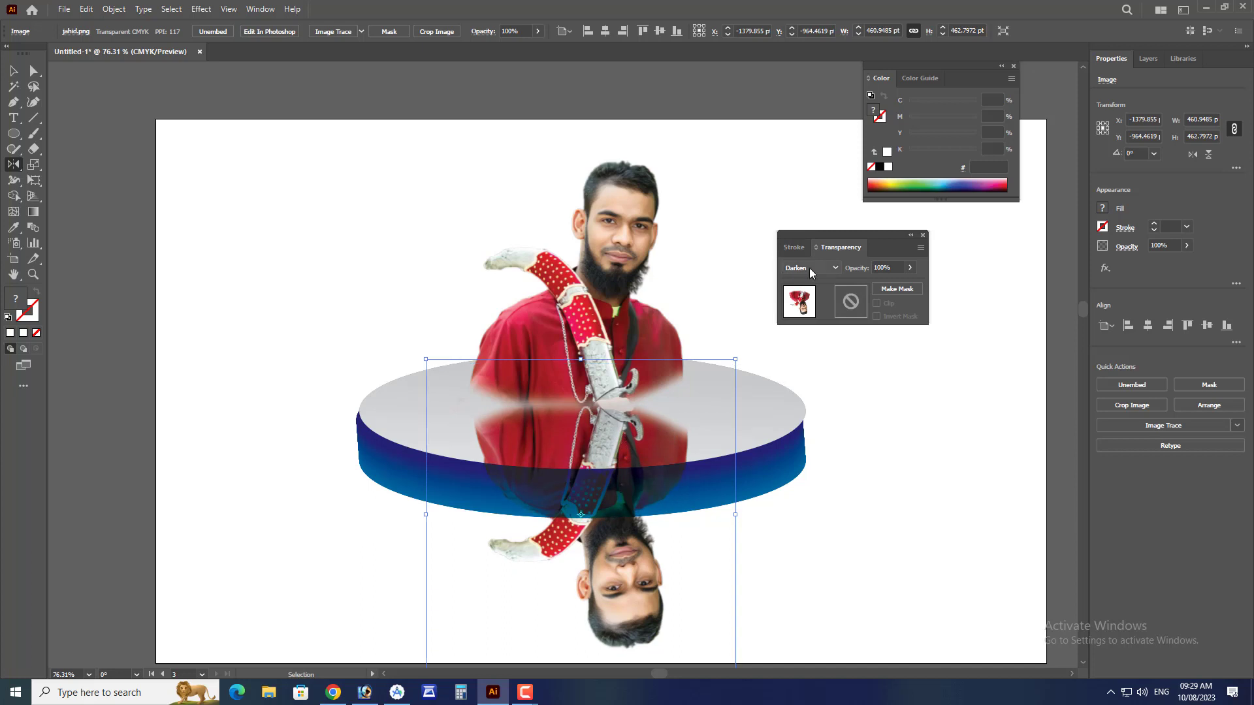
# - Try Color Burn, Lighten, Overlay, Soft Light, Difference and Exclusion blending, settling on Multiply
pyautogui.click(810, 269)
pyautogui.click(810, 312)
pyautogui.click(813, 266)
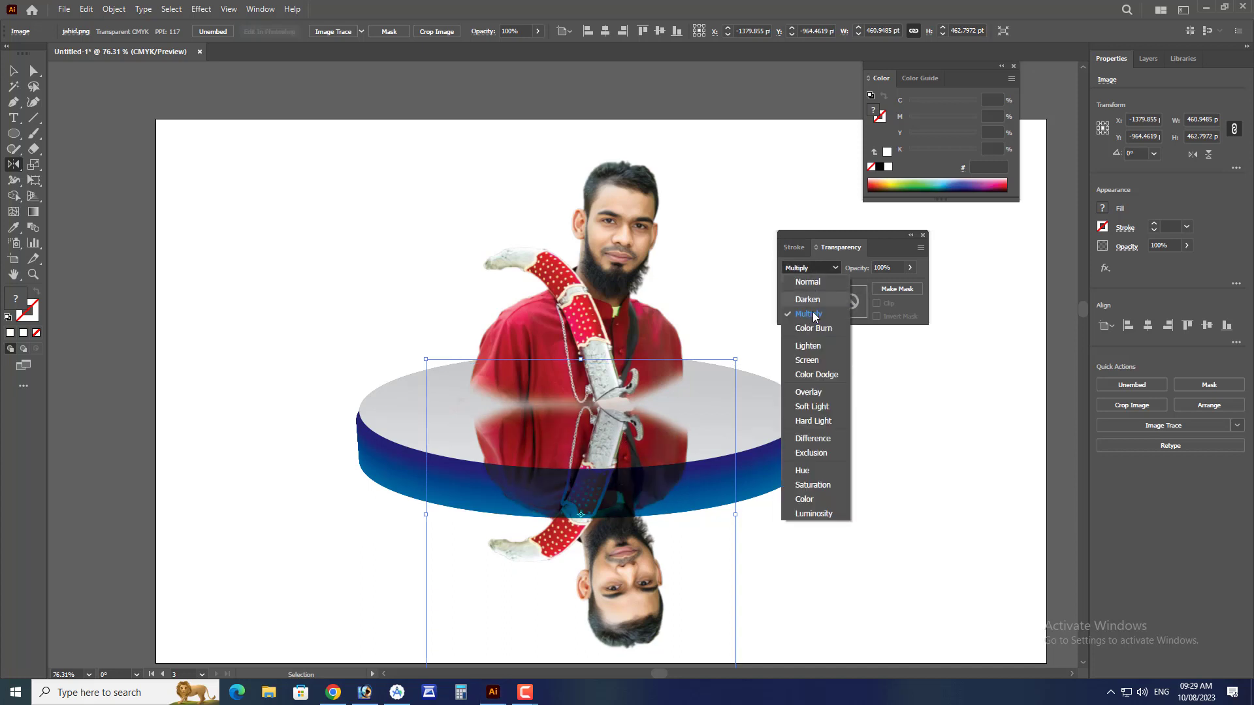
pyautogui.click(816, 328)
pyautogui.click(815, 269)
pyautogui.click(813, 345)
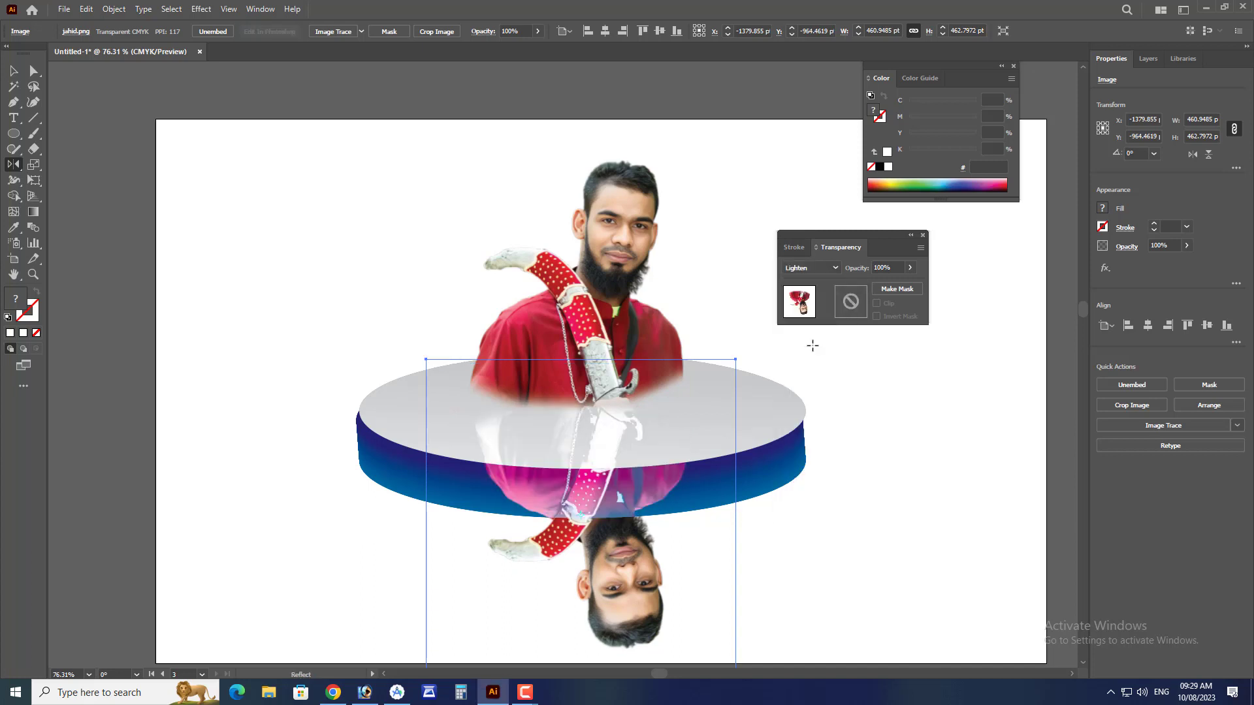
pyautogui.click(816, 265)
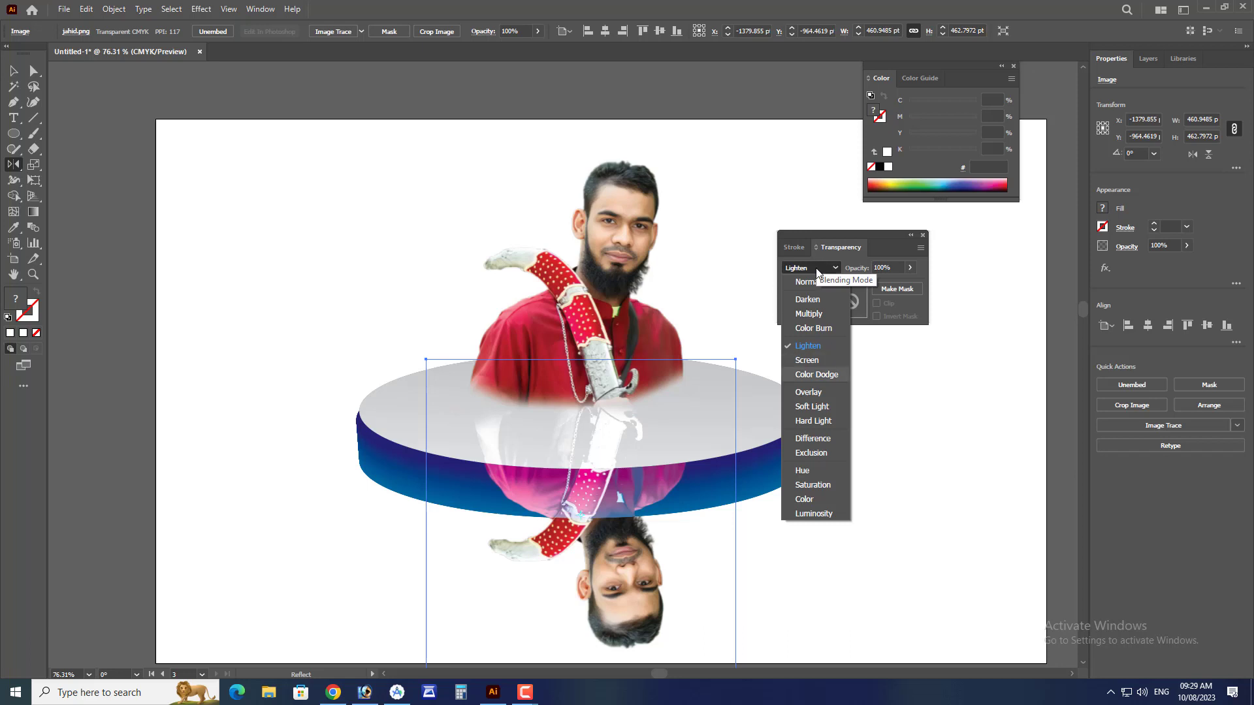
pyautogui.click(809, 392)
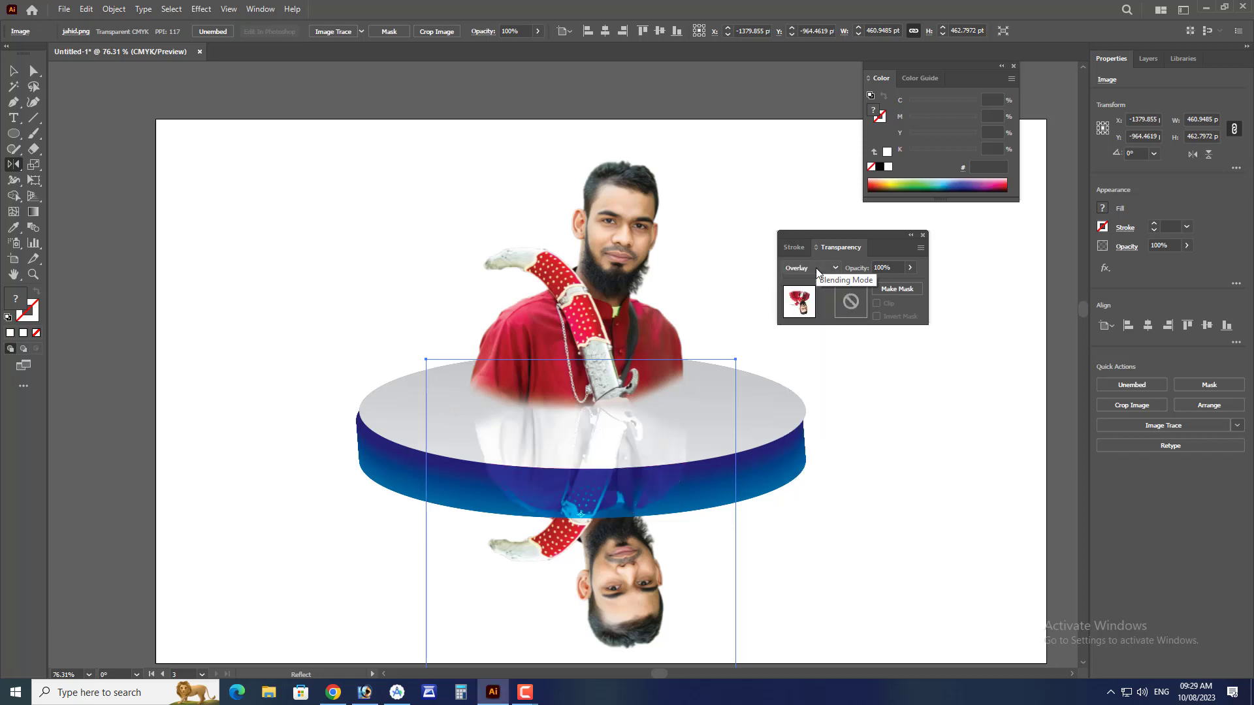
pyautogui.click(817, 268)
pyautogui.click(810, 405)
pyautogui.click(816, 268)
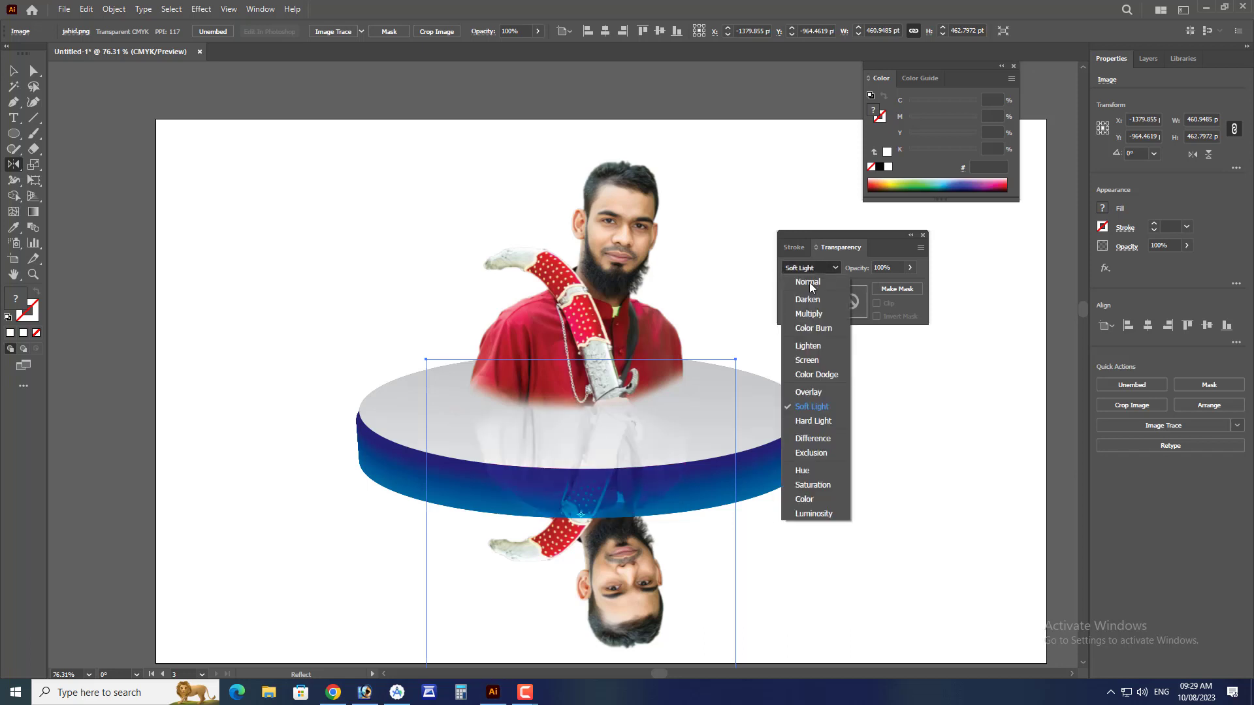
pyautogui.click(816, 438)
pyautogui.click(830, 272)
pyautogui.click(826, 450)
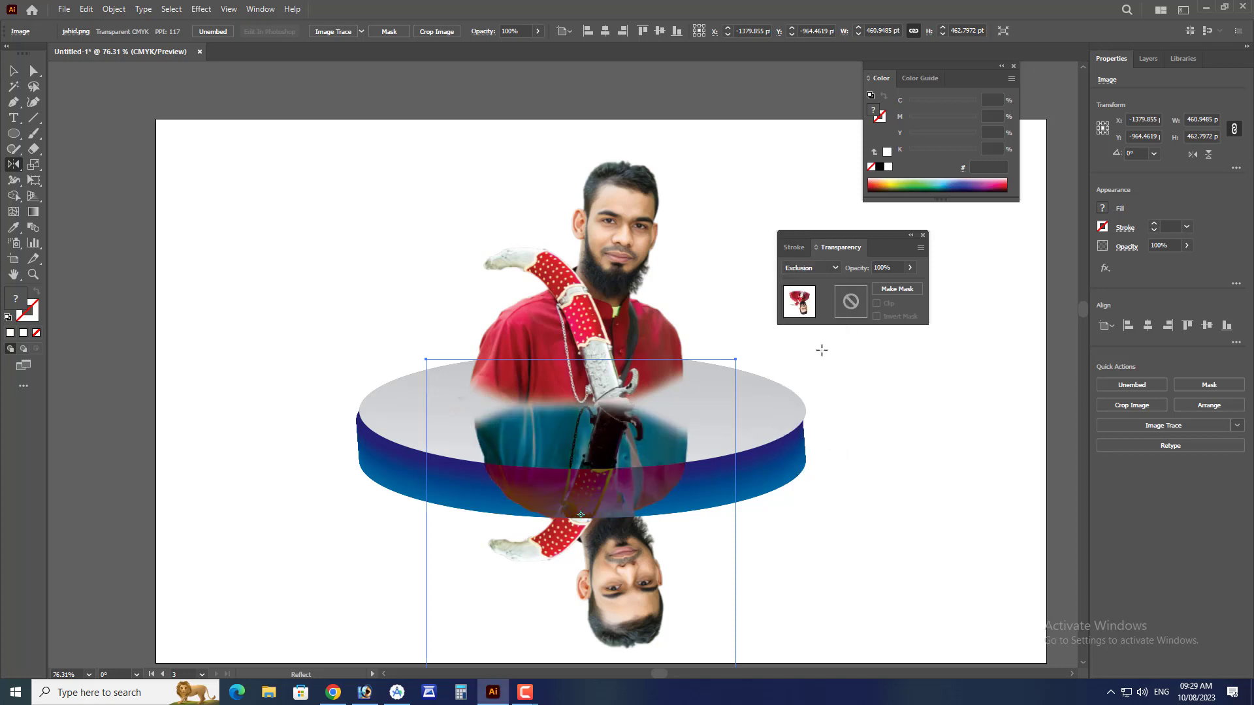
pyautogui.click(816, 264)
pyautogui.click(817, 313)
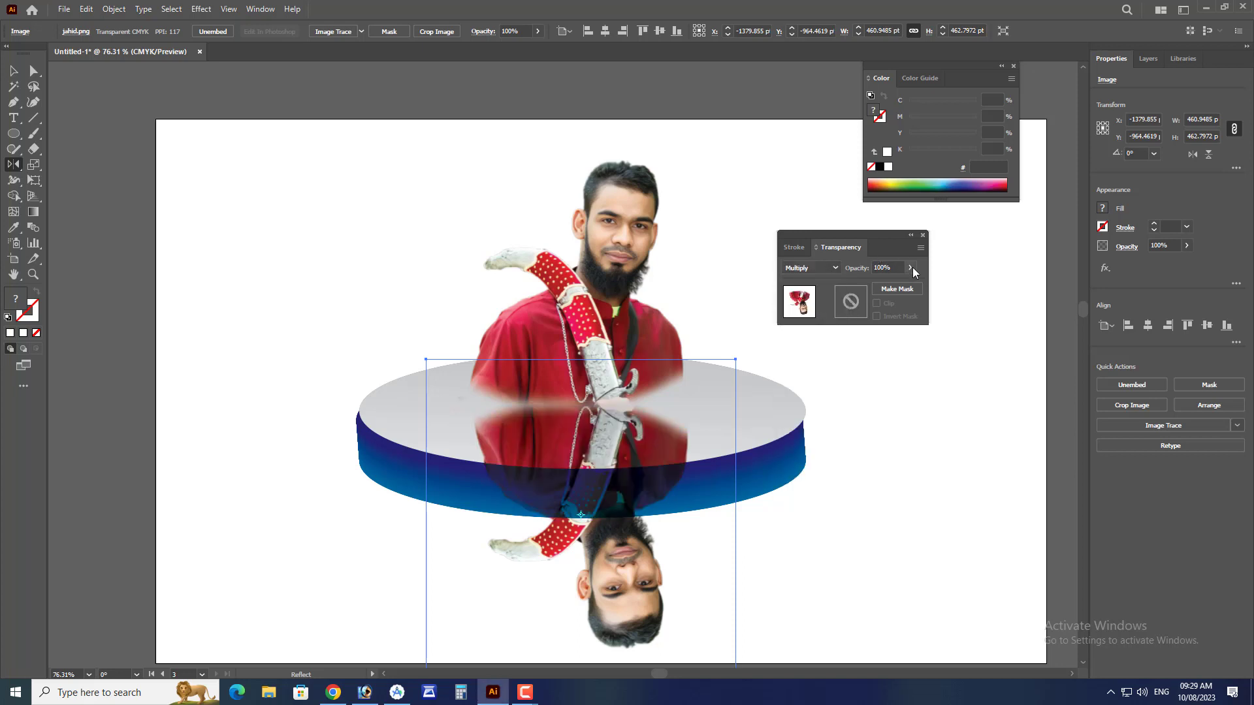
# - Fade the reflection's opacity to 30%
pyautogui.moveTo(912, 269); pyautogui.dragTo(874, 286)
pyautogui.press('Tab')
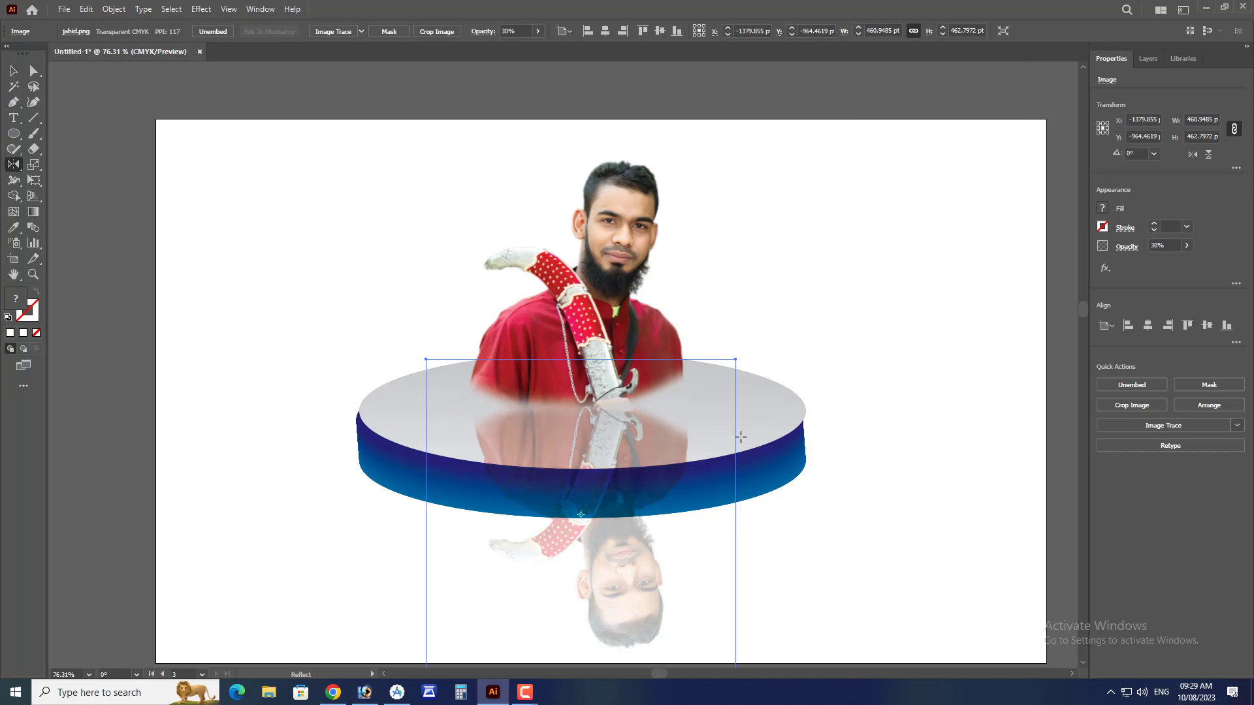
pyautogui.press('v')
pyautogui.click(752, 381)
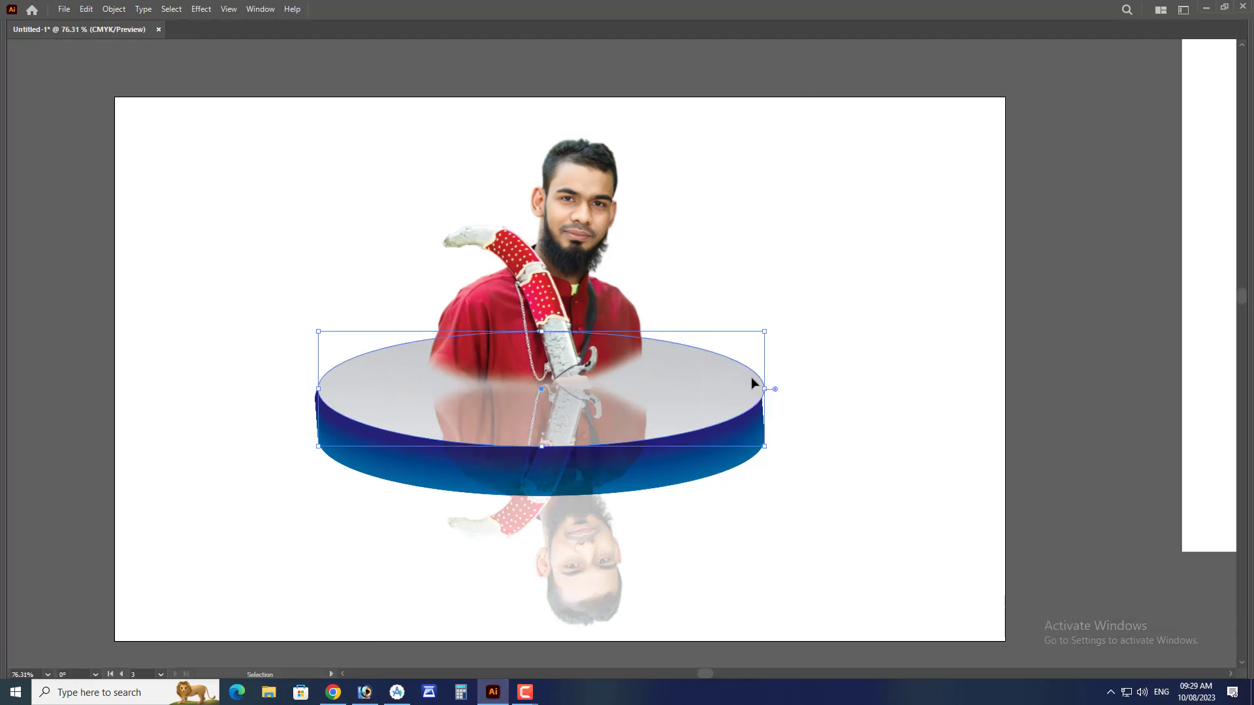
# - Try clipping the reflection to the podium top, dismissing the clipping mask error
pyautogui.keyDown('shift'); pyautogui.click(582, 549); pyautogui.keyUp('shift')
pyautogui.rightClick(582, 548)
pyautogui.click(637, 445)
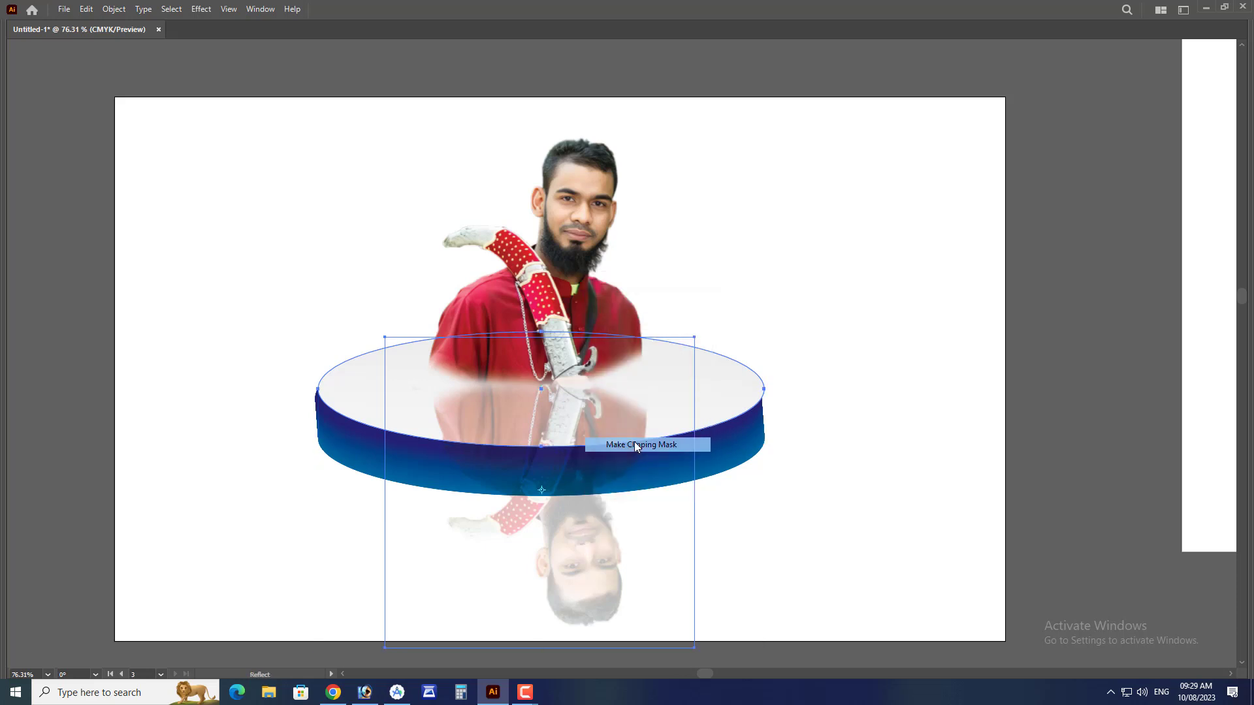
pyautogui.click(732, 363)
# - Duplicate the podium's top ellipse path in front and bring the copy to the front
pyautogui.press('Tab')
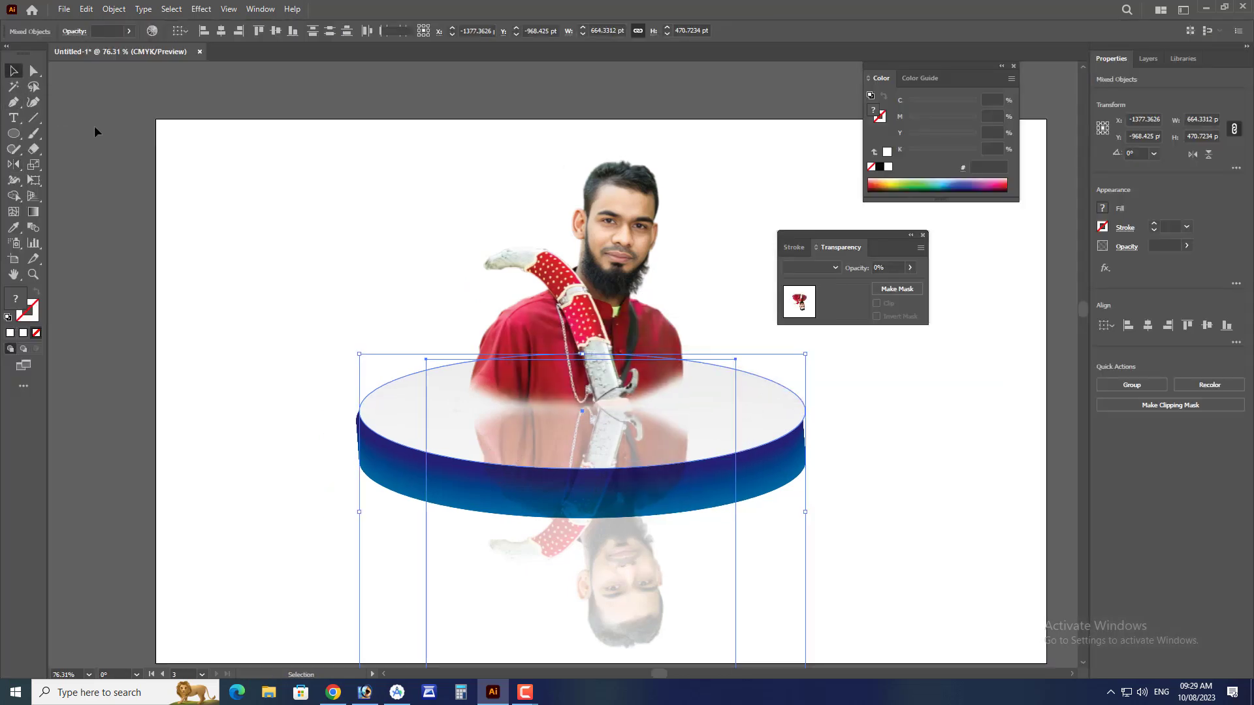
pyautogui.click(585, 571)
pyautogui.press('Tab')
pyautogui.press('a')
pyautogui.click(718, 373)
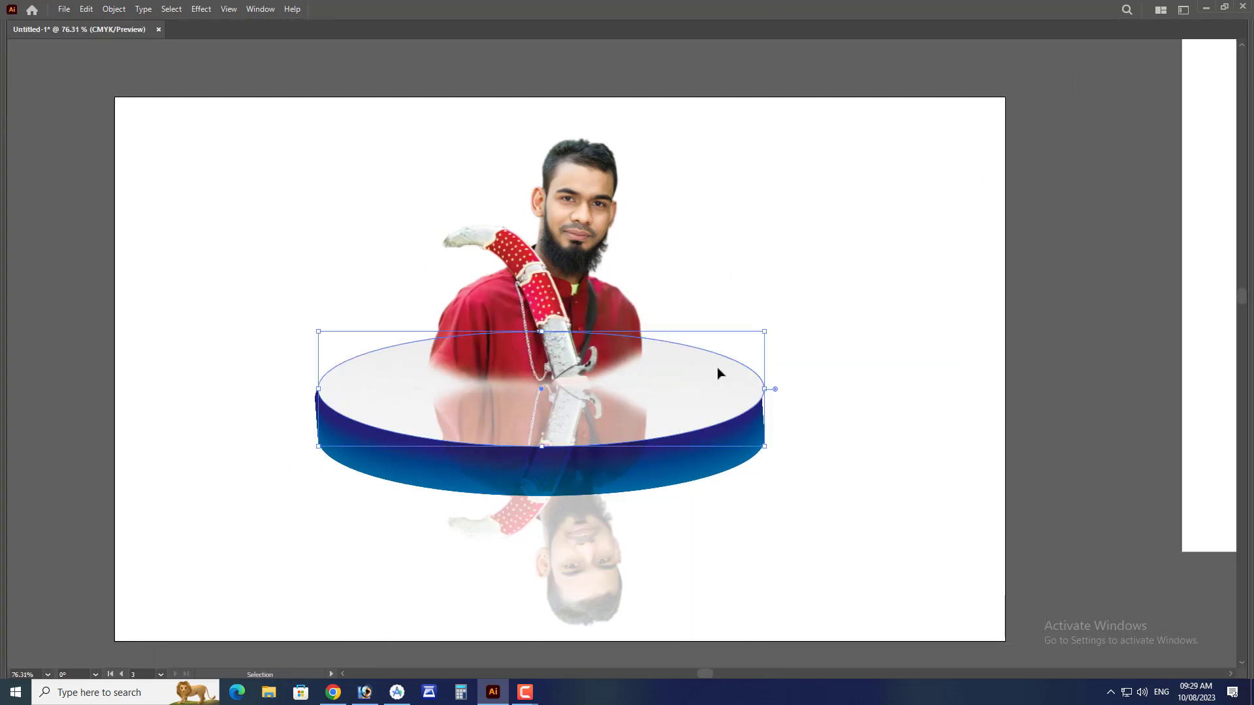
pyautogui.hotkey('ctrl', 'c')
pyautogui.hotkey('ctrl', 'f')
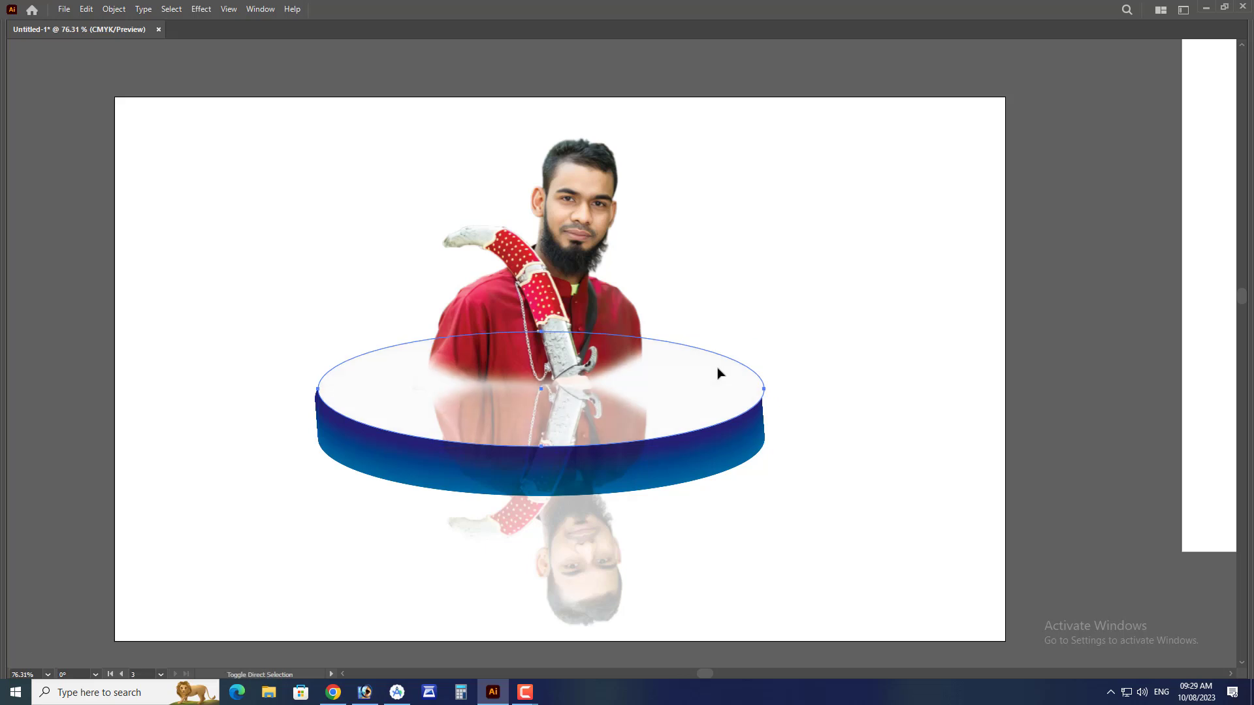
pyautogui.hotkey('ctrl', 'shift', '[')
pyautogui.hotkey('ctrl', 'shift', ']')
# - Clip the reflection image to the ellipse copy with Make Clipping Mask
pyautogui.press('v')
pyautogui.rightClick(603, 542)
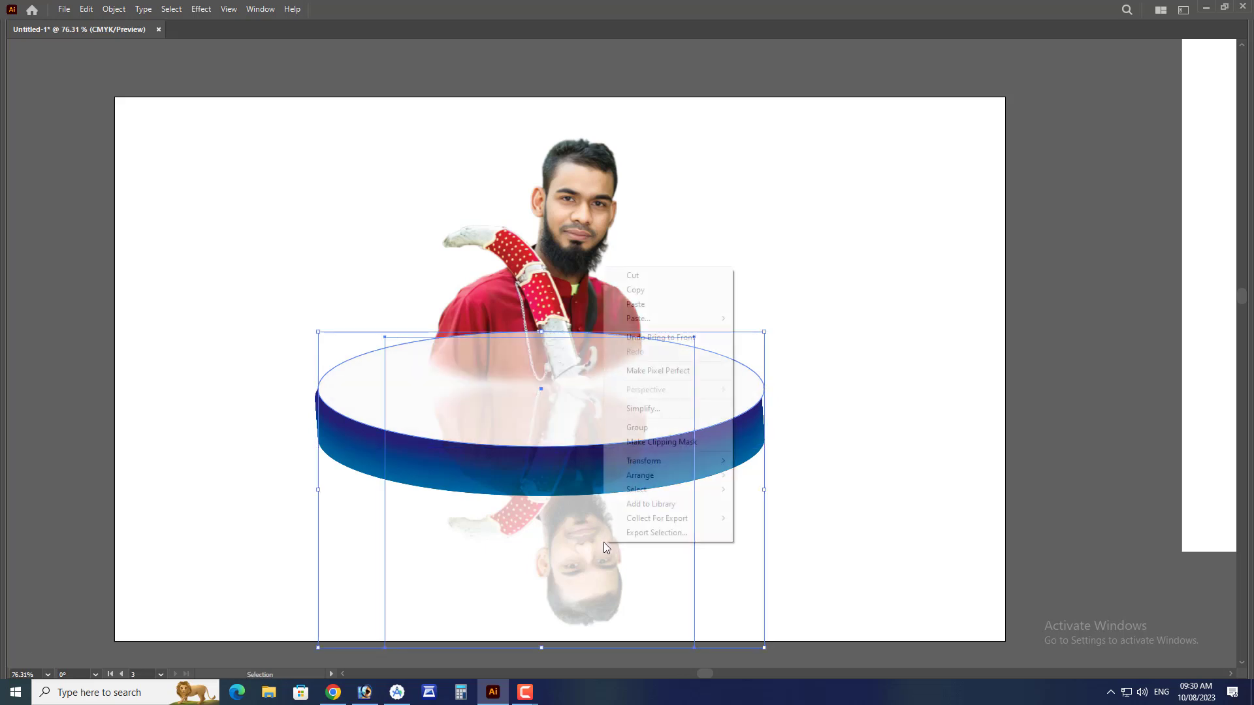
pyautogui.click(646, 443)
pyautogui.click(868, 423)
# - Move the portrait, reflection and podium together to the right of the artboard
pyautogui.hotkey('ctrl', 'alt', 'space')
pyautogui.keyDown('ctrl'); pyautogui.keyDown('alt'); pyautogui.click(692, 350); pyautogui.keyUp('alt'); pyautogui.keyUp('ctrl')
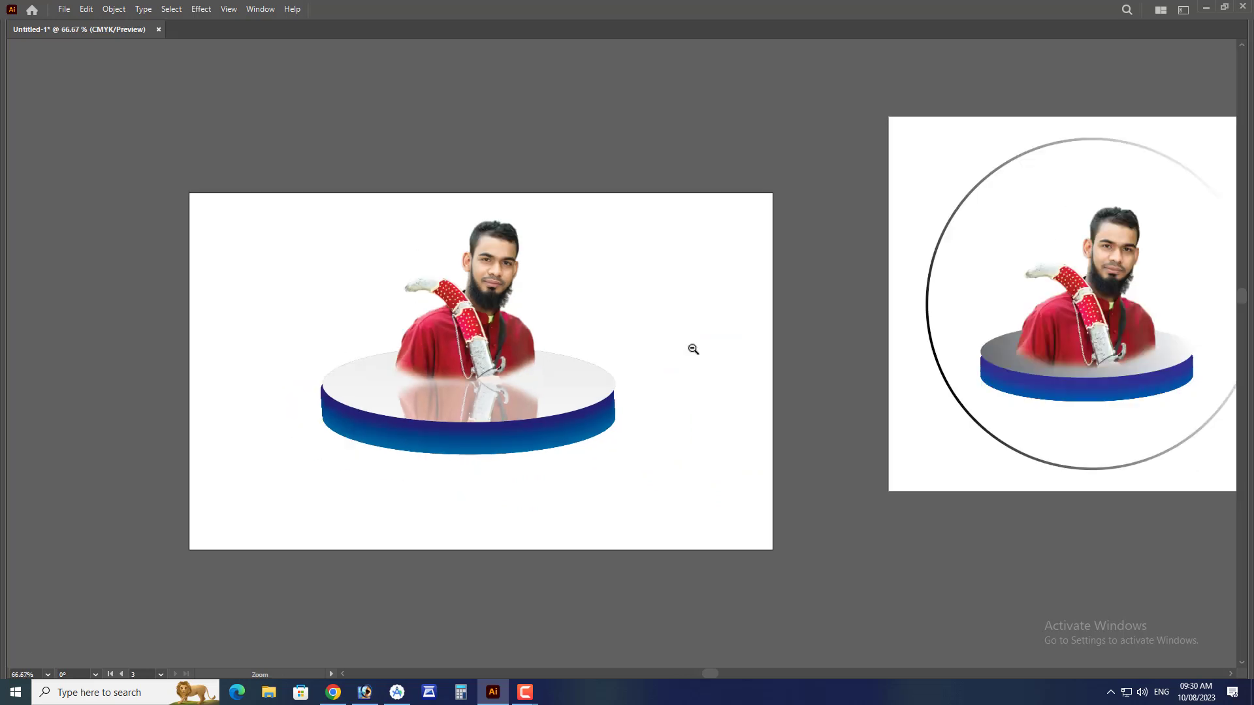
pyautogui.keyDown('ctrl'); pyautogui.keyDown('alt'); pyautogui.click(654, 405); pyautogui.keyUp('alt'); pyautogui.keyUp('ctrl')
pyautogui.moveTo(386, 239); pyautogui.dragTo(692, 461)
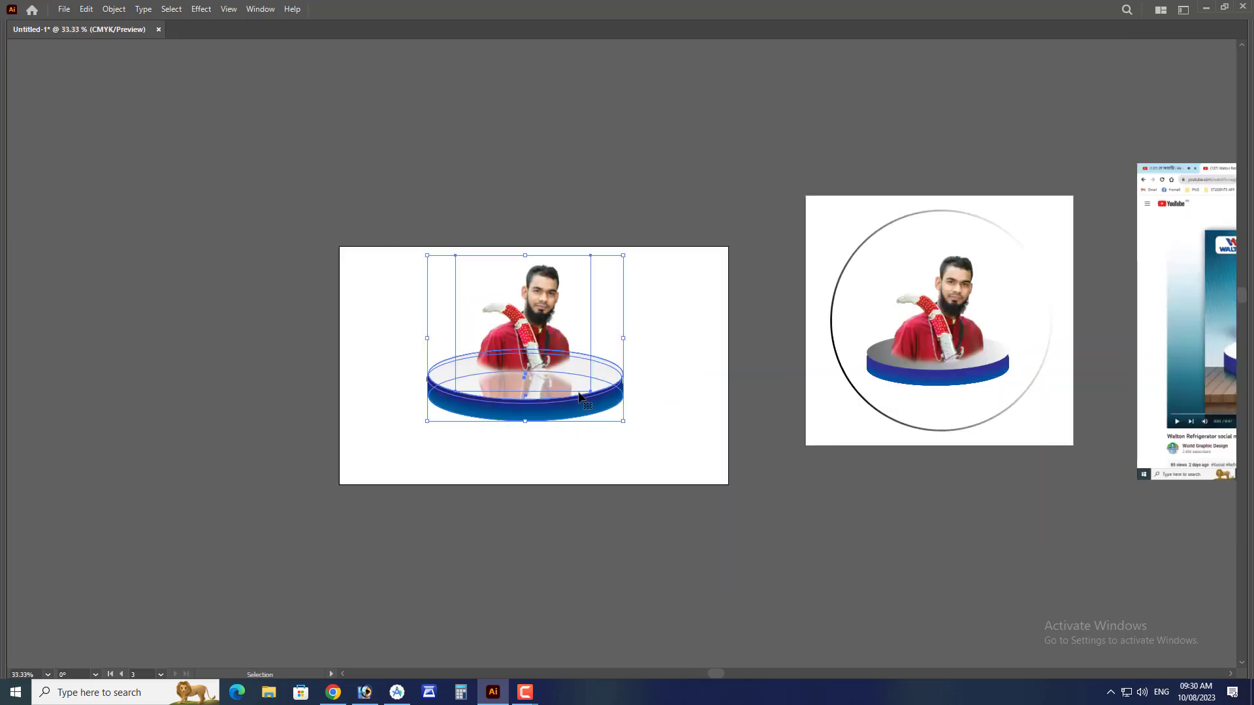
pyautogui.moveTo(582, 392); pyautogui.dragTo(655, 420)
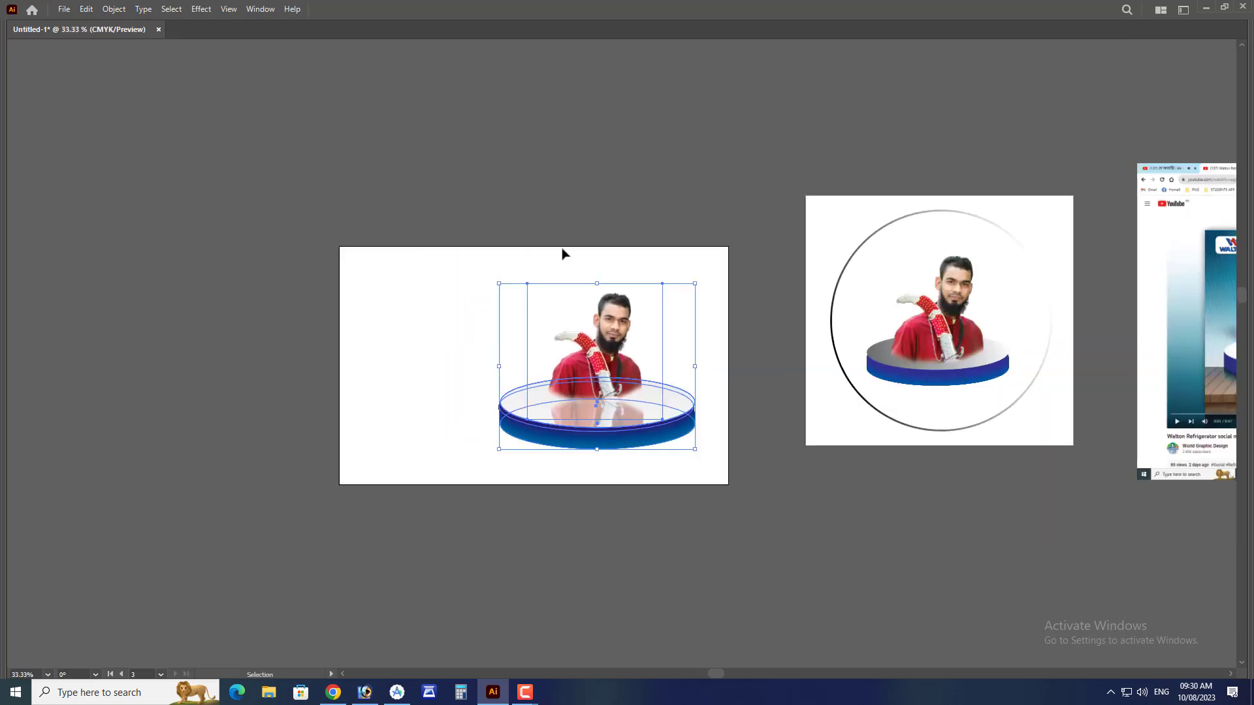
pyautogui.click(560, 250)
pyautogui.hotkey('ctrl', 'space')
pyautogui.moveTo(577, 358); pyautogui.dragTo(786, 387)
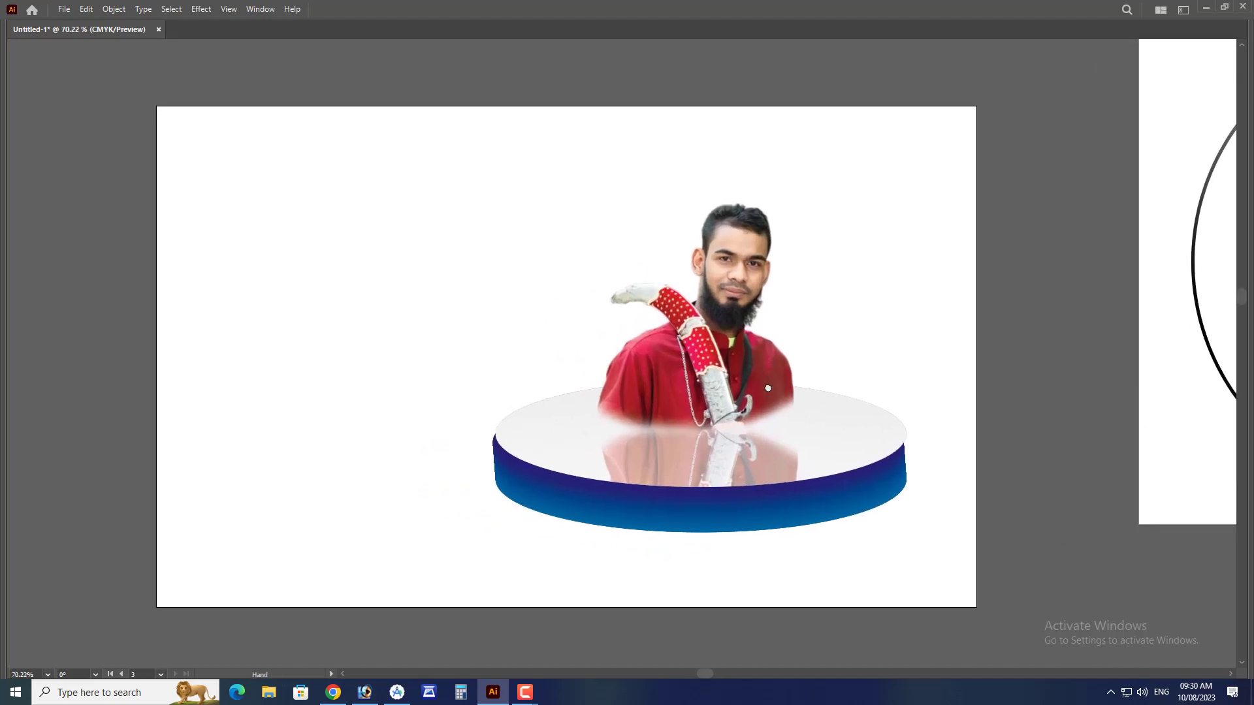
# - Switch to the Pen tool to start the angled chevron path
pyautogui.press('Tab')
pyautogui.click(14, 104)
pyautogui.press('Tab')
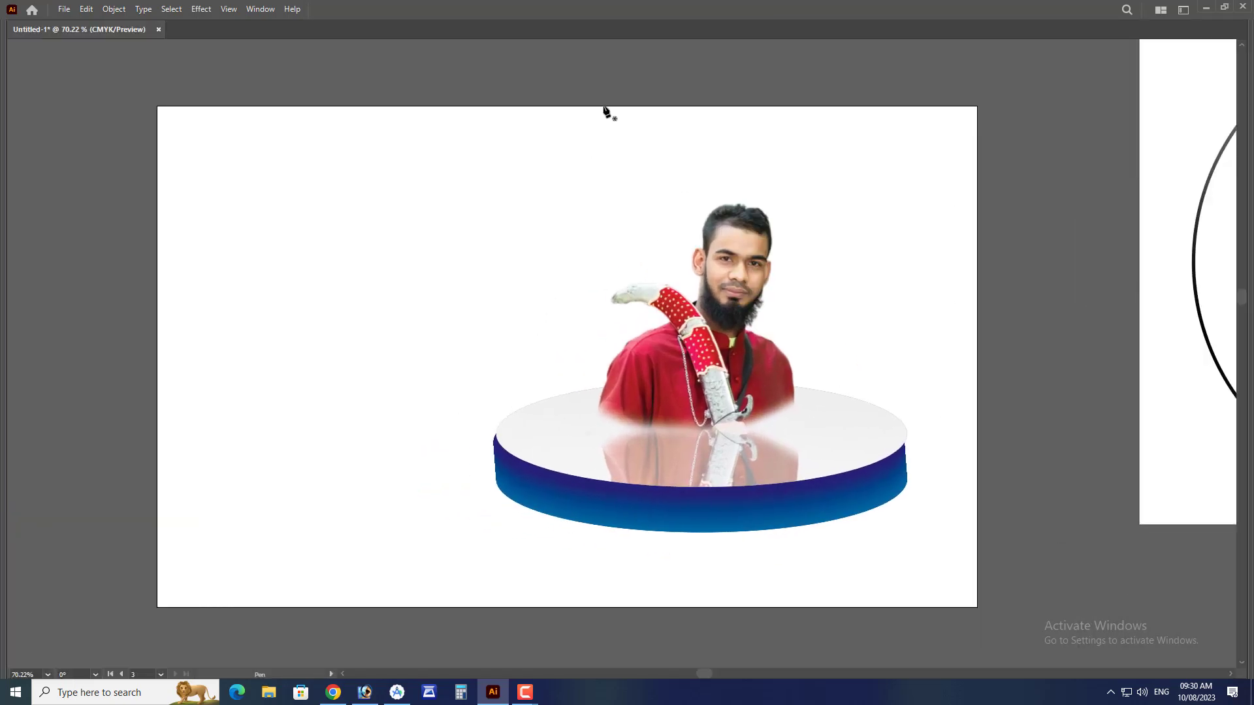
# - Draw a chevron over the artboard's left side and fill it with the podium's blue
pyautogui.click(533, 608)
pyautogui.click(157, 607)
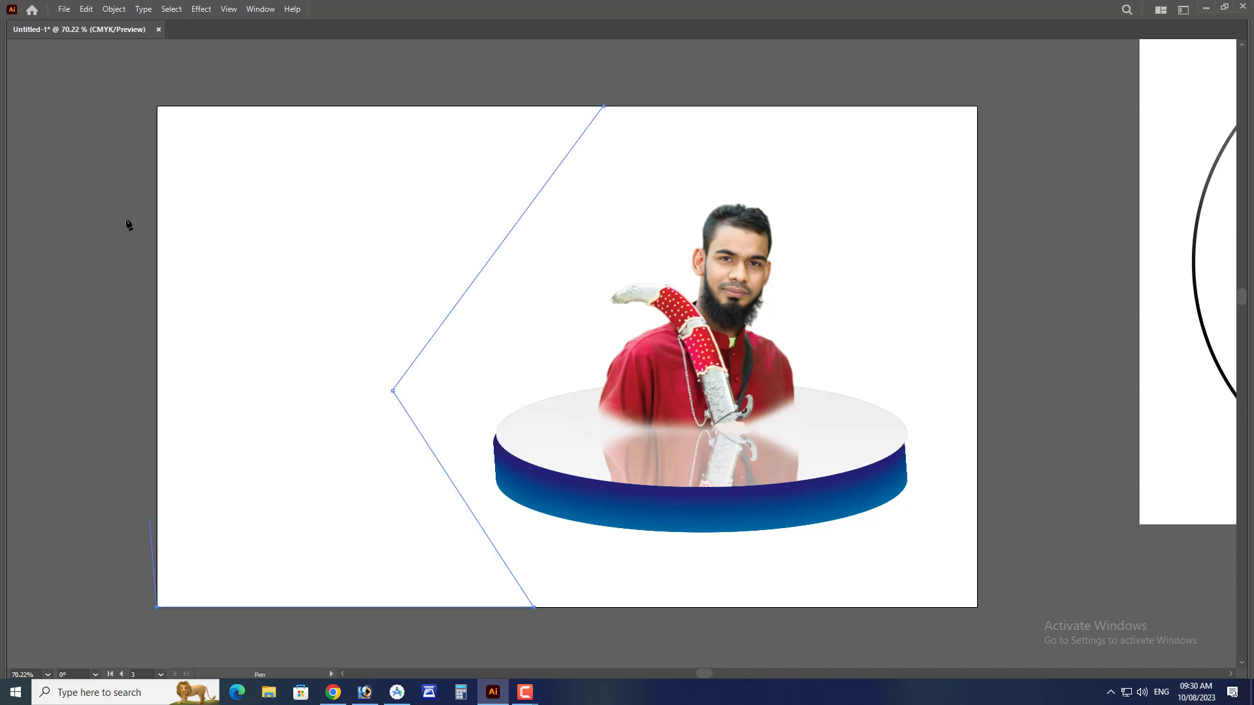
pyautogui.click(157, 107)
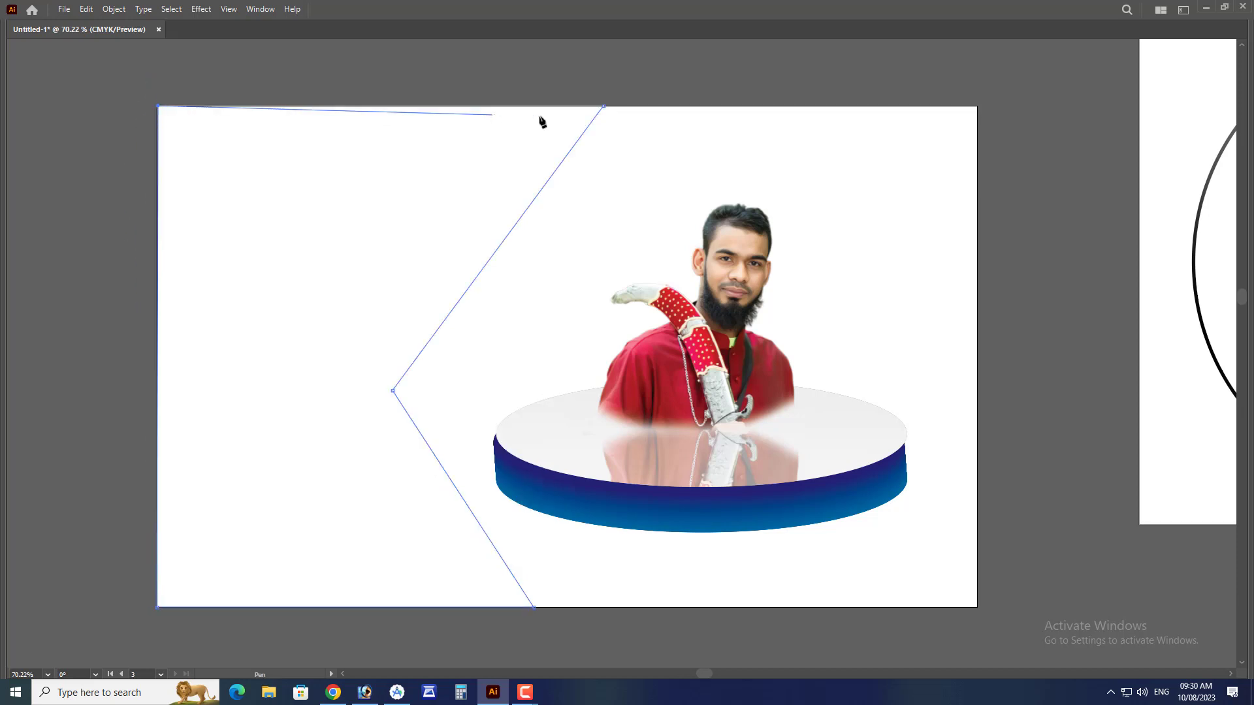
pyautogui.click(605, 106)
pyautogui.press('Tab')
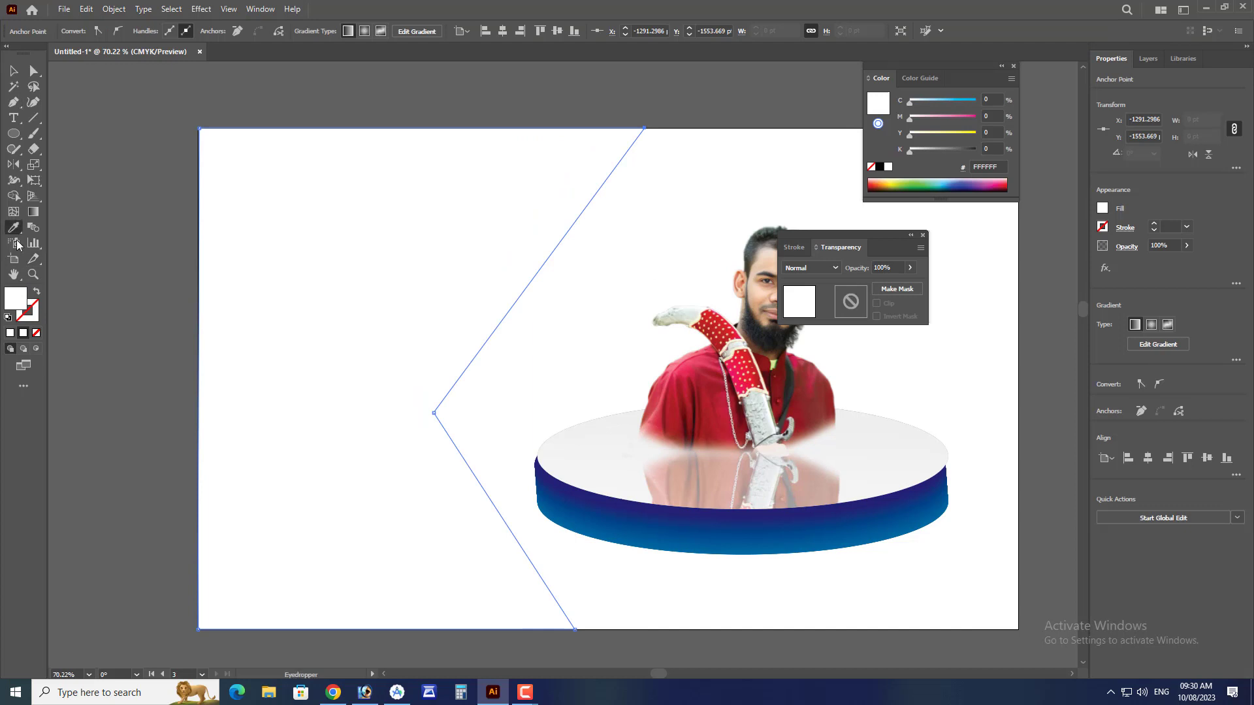
pyautogui.click(649, 521)
# - Place a placeholder text object on the blue chevron and enlarge it
pyautogui.click(15, 72)
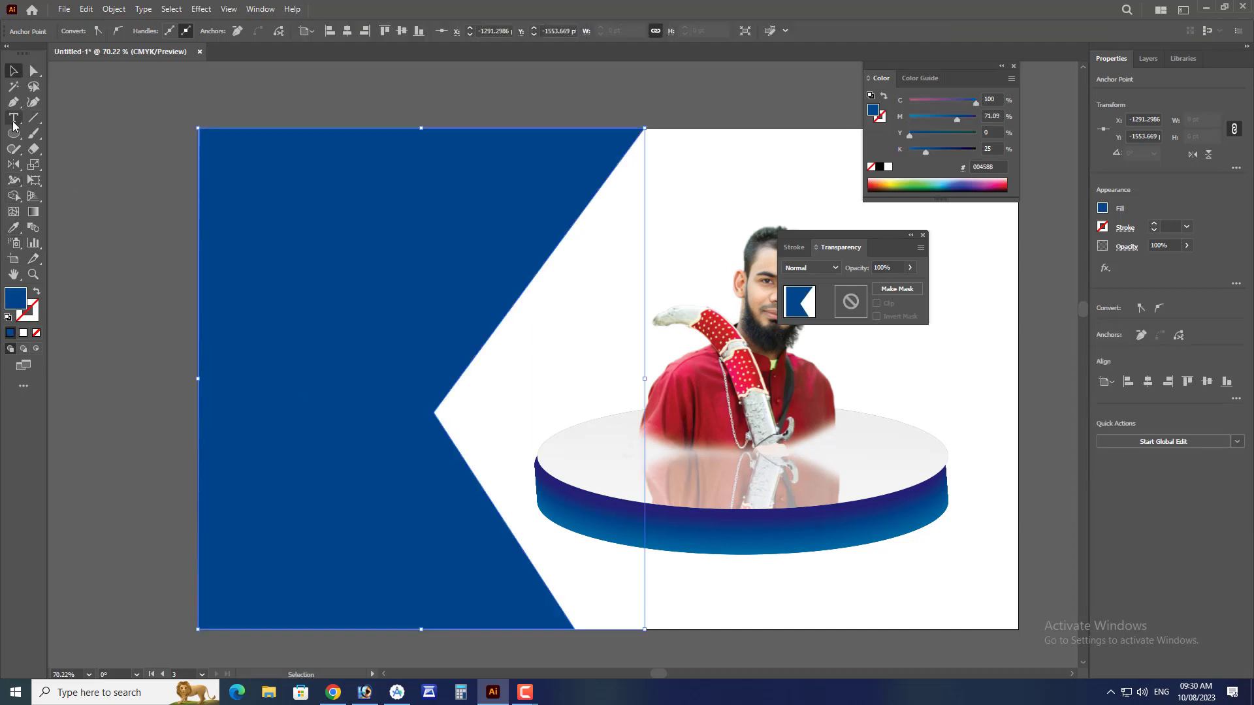
pyautogui.click(14, 117)
pyautogui.press('Tab')
pyautogui.click(335, 224)
pyautogui.moveTo(378, 226); pyautogui.dragTo(595, 296)
# - Type the title 'ADOBE ILLSUTRATOR' with 'TUTORIAL' on a second line
pyautogui.write('aDOBE ILLSUTER')
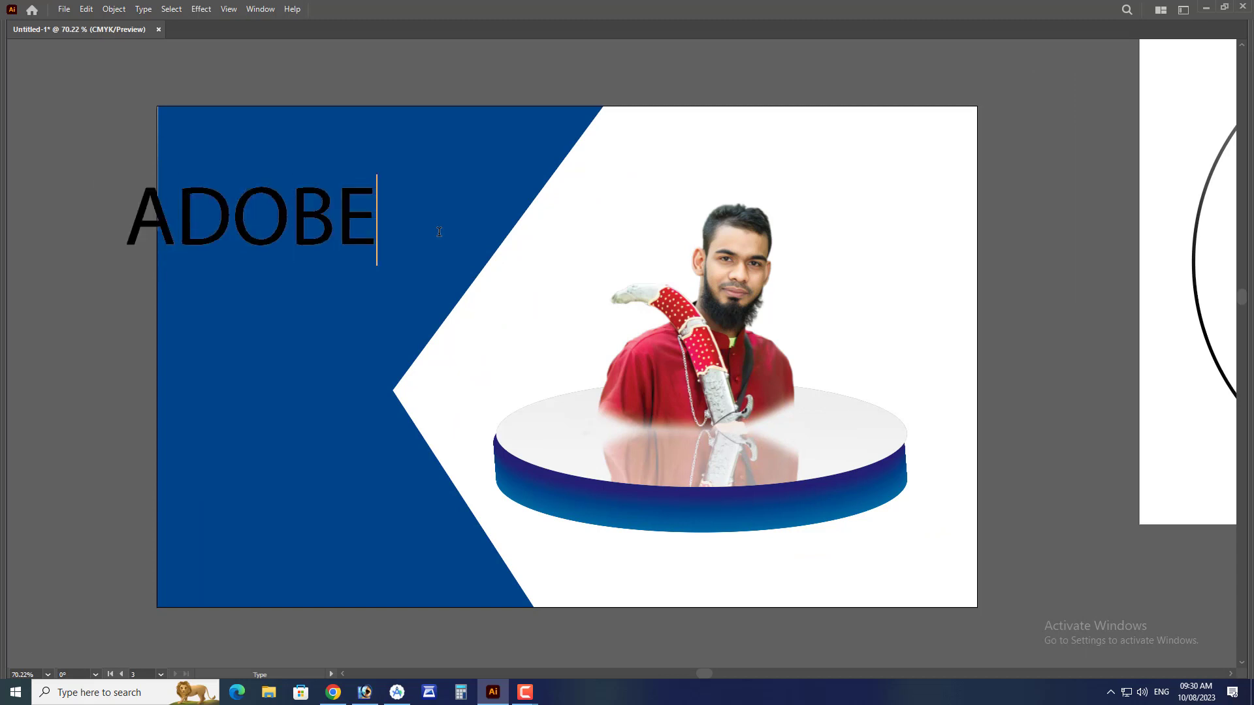
pyautogui.press('BackSpace')
pyautogui.press('BackSpace')
pyautogui.write('RATOR')
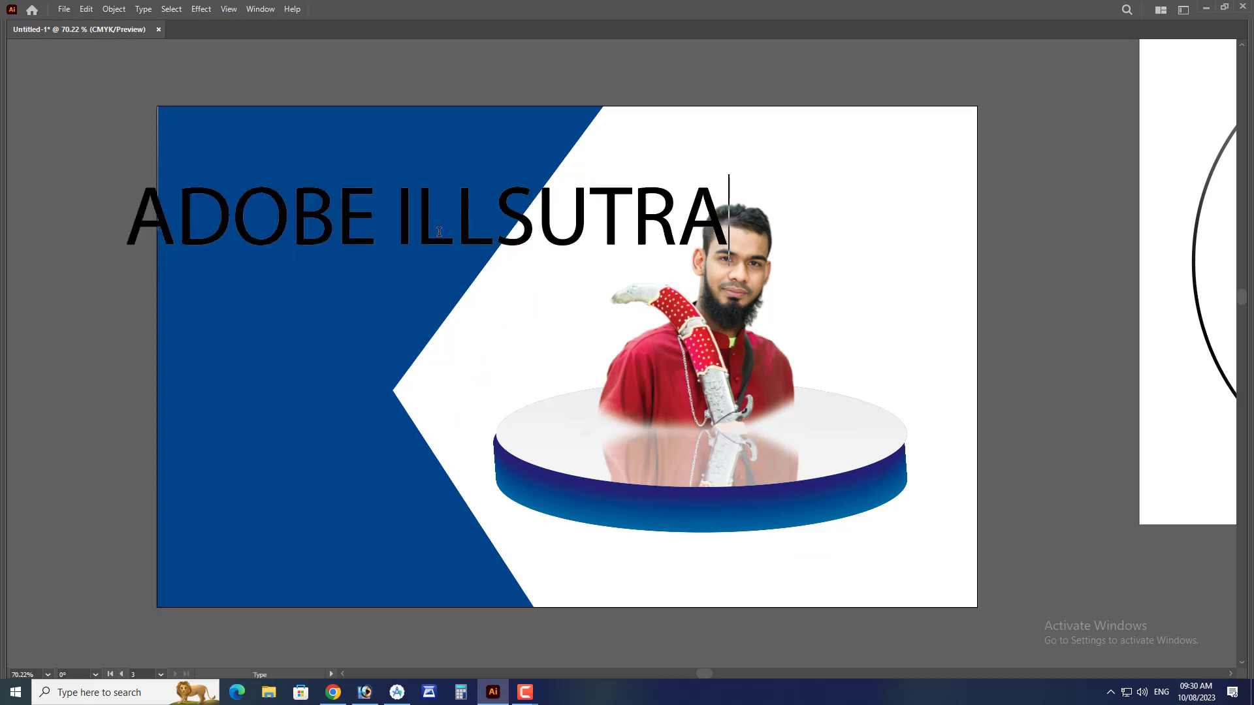
pyautogui.press('Return')
pyautogui.write('TUTORIAL')
# - Centre-align the title and reposition and resize its block
pyautogui.hotkey('ctrl', 'a')
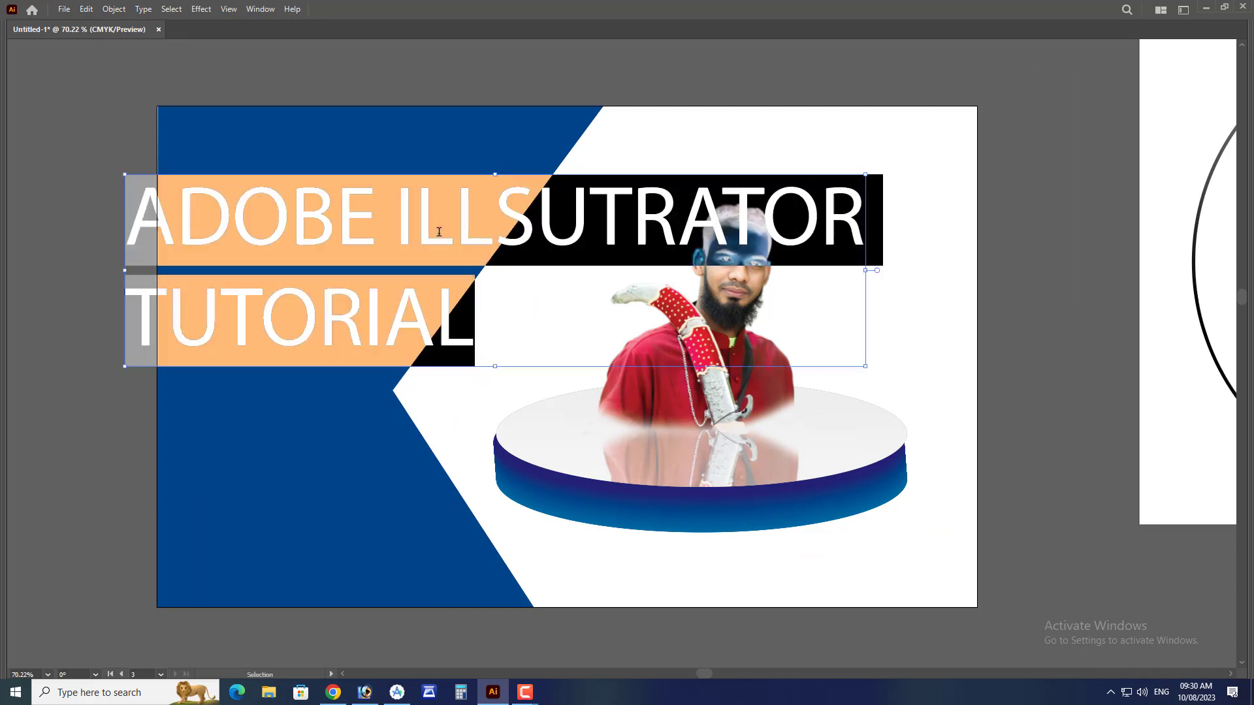
pyautogui.hotkey('ctrl', 'shift', 'c')
pyautogui.moveTo(342, 238); pyautogui.dragTo(549, 199)
pyautogui.moveTo(699, 232); pyautogui.dragTo(466, 232)
# - Set the title font to Dubai and move the block upward
pyautogui.doubleClick(417, 207)
pyautogui.hotkey('ctrl', 'a')
pyautogui.hotkey('ctrl', 't')
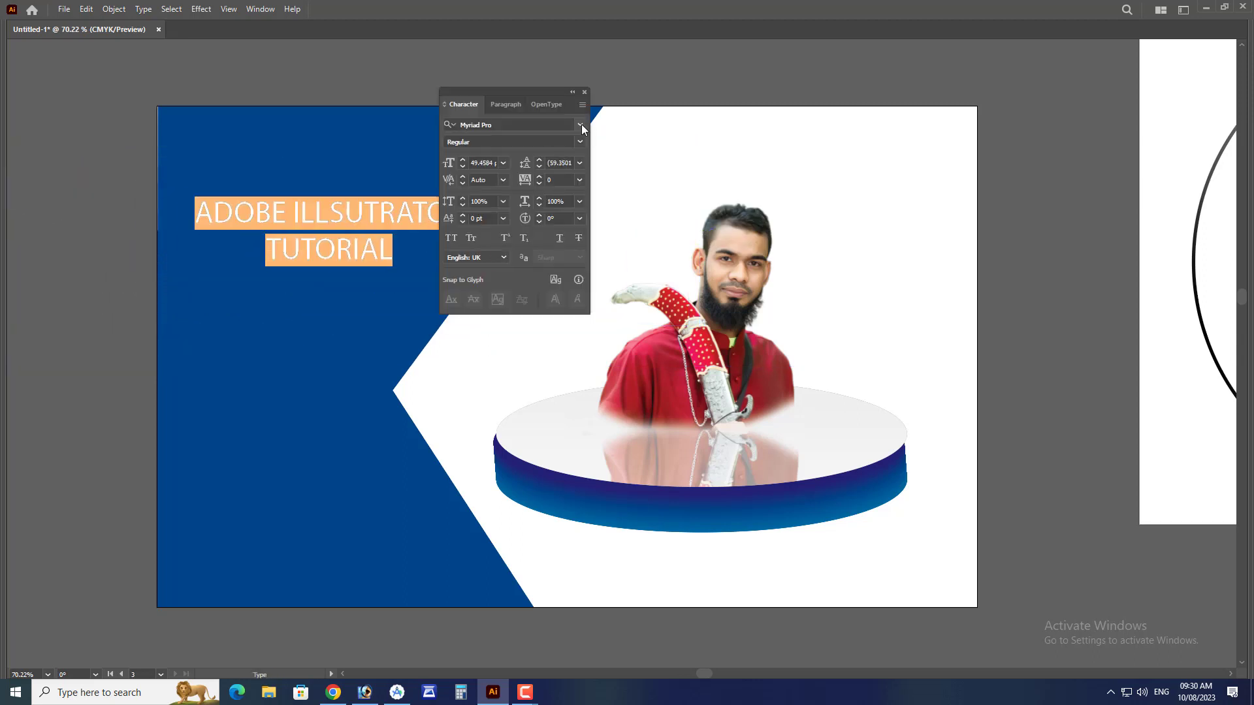
pyautogui.click(581, 125)
pyautogui.click(632, 211)
pyautogui.moveTo(363, 216); pyautogui.dragTo(362, 158)
# - Make the title text white by setting K to 0
pyautogui.press('F6')
pyautogui.moveTo(976, 151); pyautogui.dragTo(903, 151)
pyautogui.keyDown('ctrl'); pyautogui.click(721, 89); pyautogui.keyUp('ctrl')
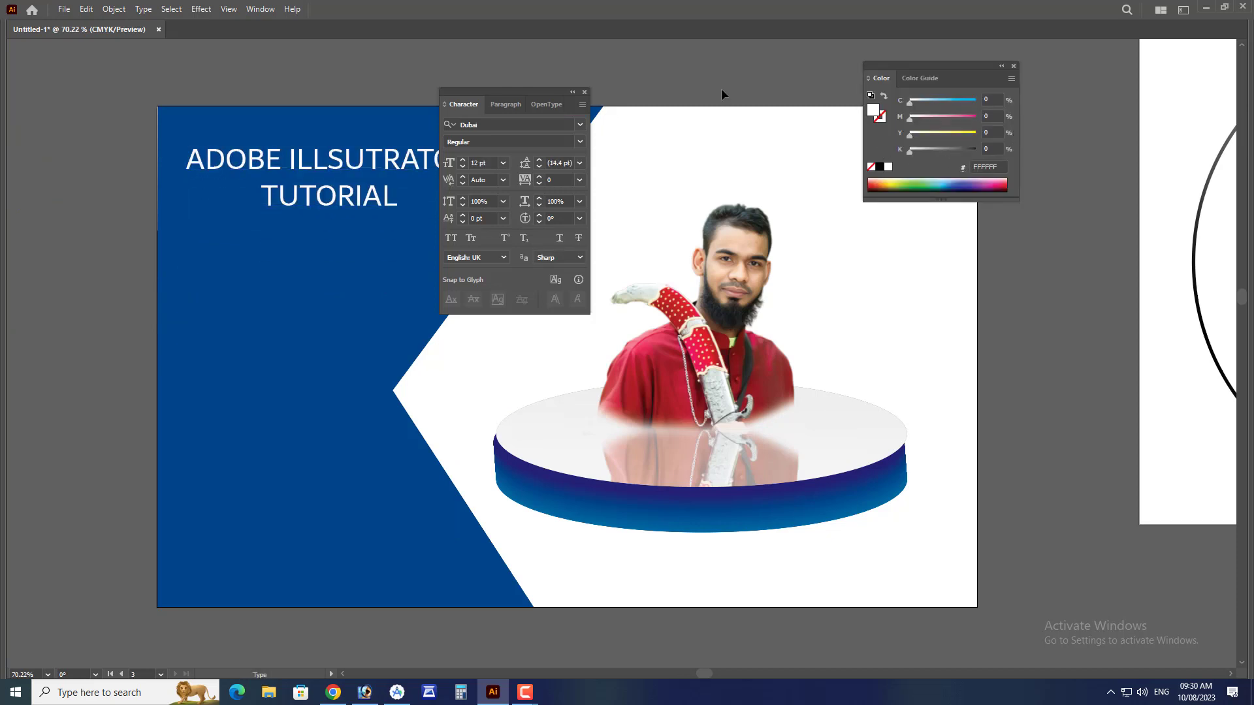
pyautogui.press('Tab')
pyautogui.press('Tab')
# - Colour the word 'TUTORIAL' red with M and Y at 100
pyautogui.moveTo(483, 213); pyautogui.dragTo(576, 236)
pyautogui.doubleClick(514, 217)
pyautogui.press('F6')
pyautogui.moveTo(931, 116); pyautogui.dragTo(993, 119)
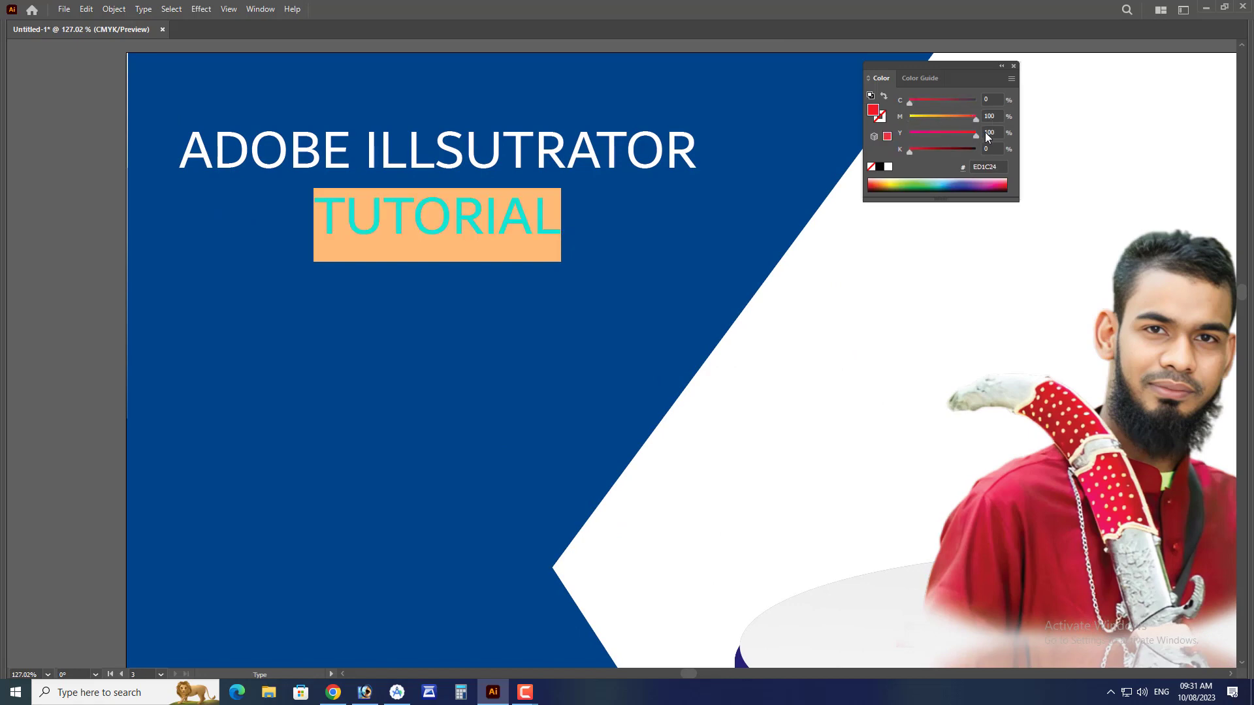
pyautogui.keyDown('ctrl'); pyautogui.click(73, 202); pyautogui.keyUp('ctrl')
# - Enlarge the title block and put 'ADOBE' on its own line
pyautogui.keyDown('ctrl'); pyautogui.click(364, 161); pyautogui.keyUp('ctrl')
pyautogui.moveTo(697, 192); pyautogui.dragTo(721, 192)
pyautogui.click(774, 146)
pyautogui.press('t')
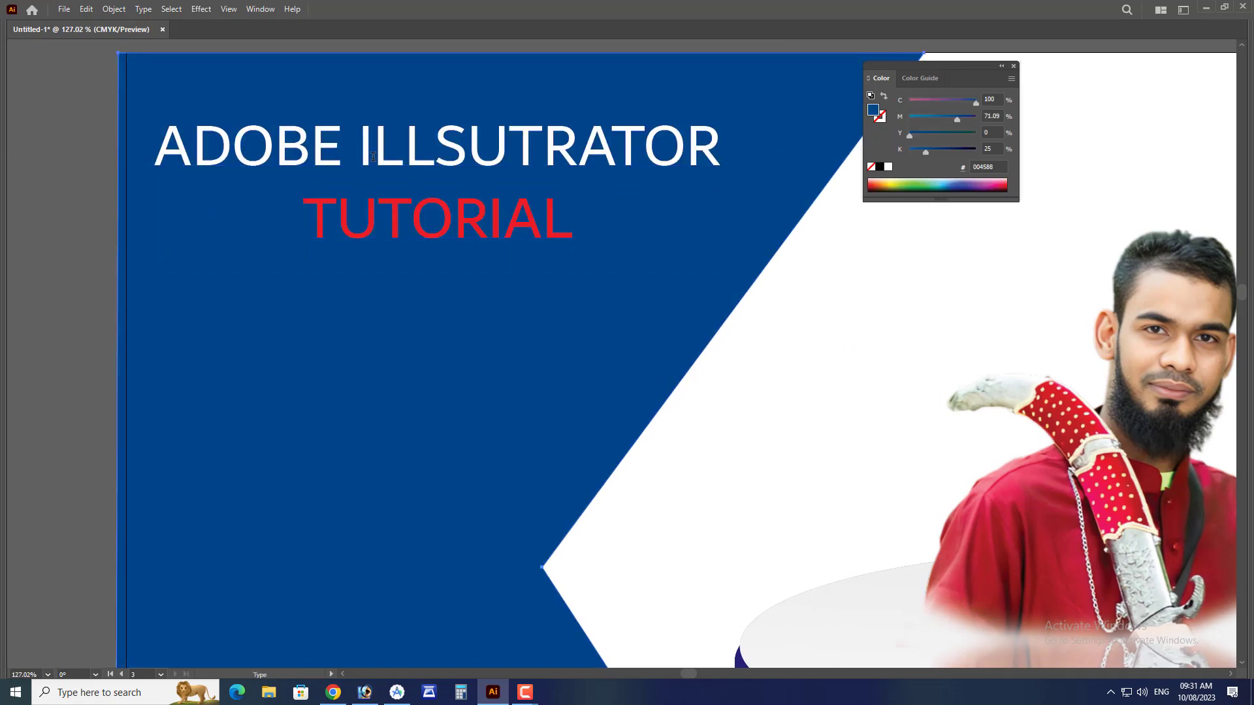
pyautogui.moveTo(361, 157); pyautogui.dragTo(339, 156)
pyautogui.press('Return')
pyautogui.hotkey('ctrl', 'a')
pyautogui.tripleClick(481, 159)
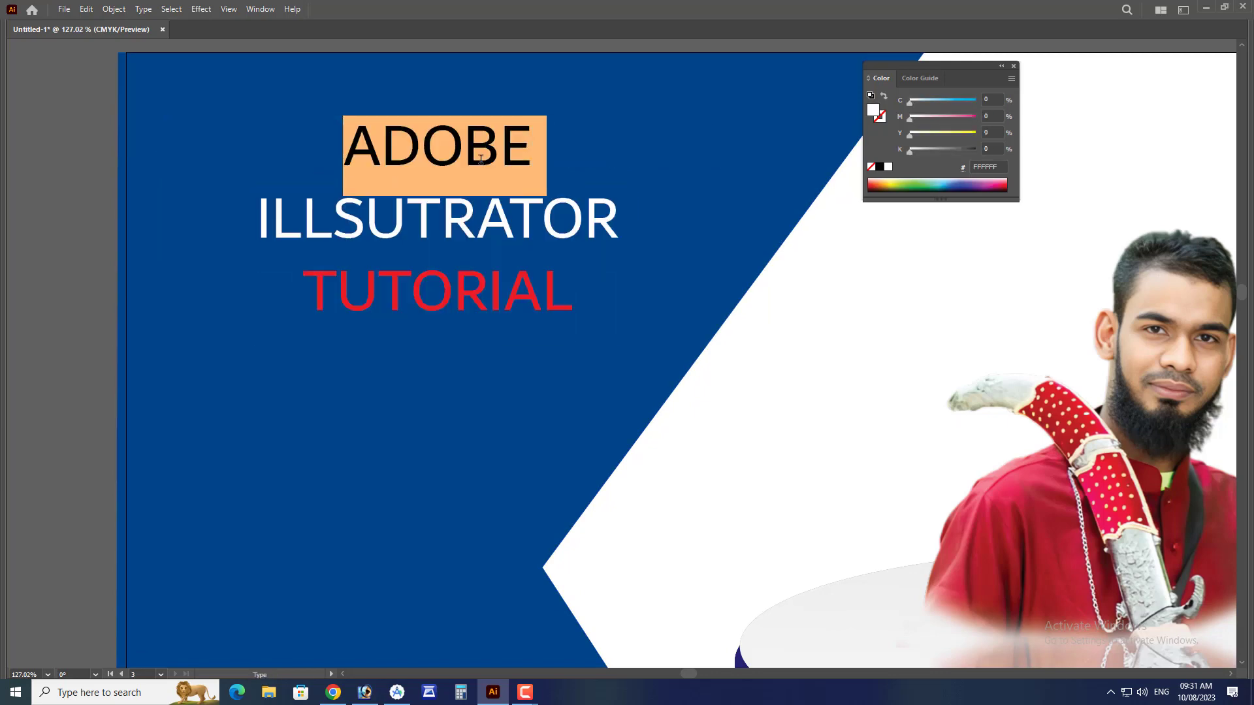
# - Set the 'ADOBE' and 'TUTORIAL' lines to the bold font weight
pyautogui.hotkey('ctrl', 't')
pyautogui.click(580, 124)
pyautogui.click(580, 125)
pyautogui.click(580, 141)
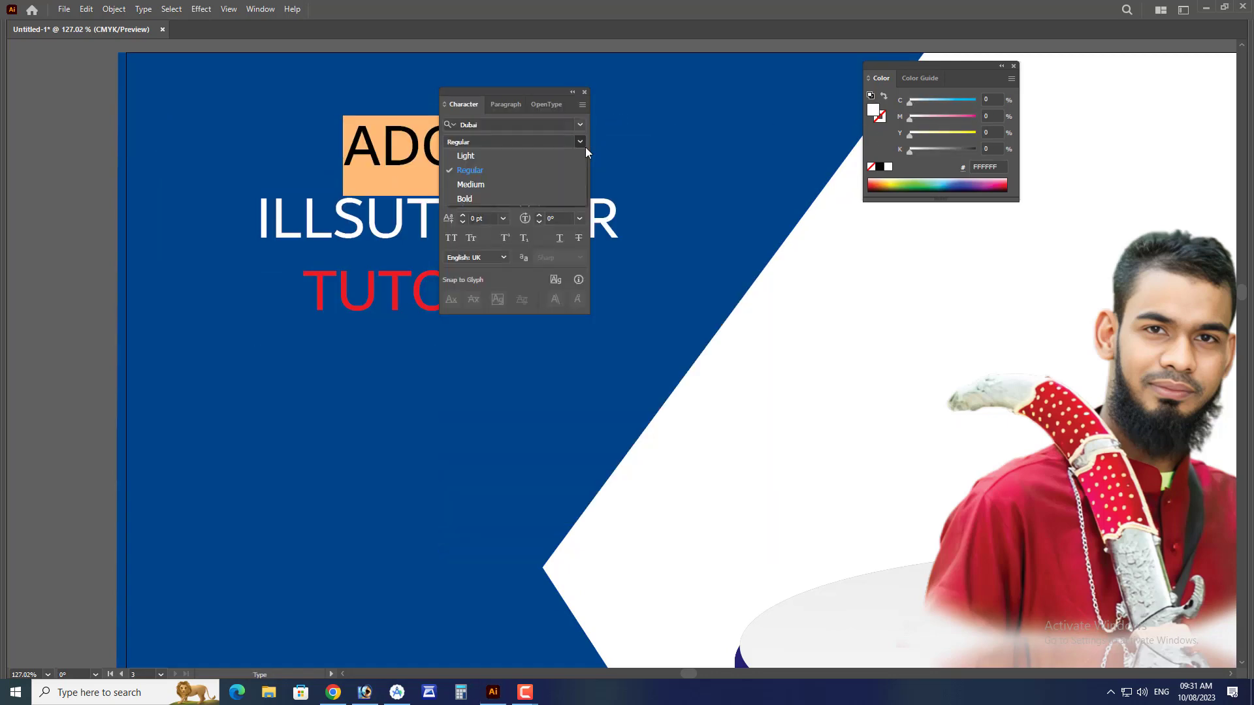
pyautogui.click(495, 199)
pyautogui.press('Escape')
pyautogui.tripleClick(414, 284)
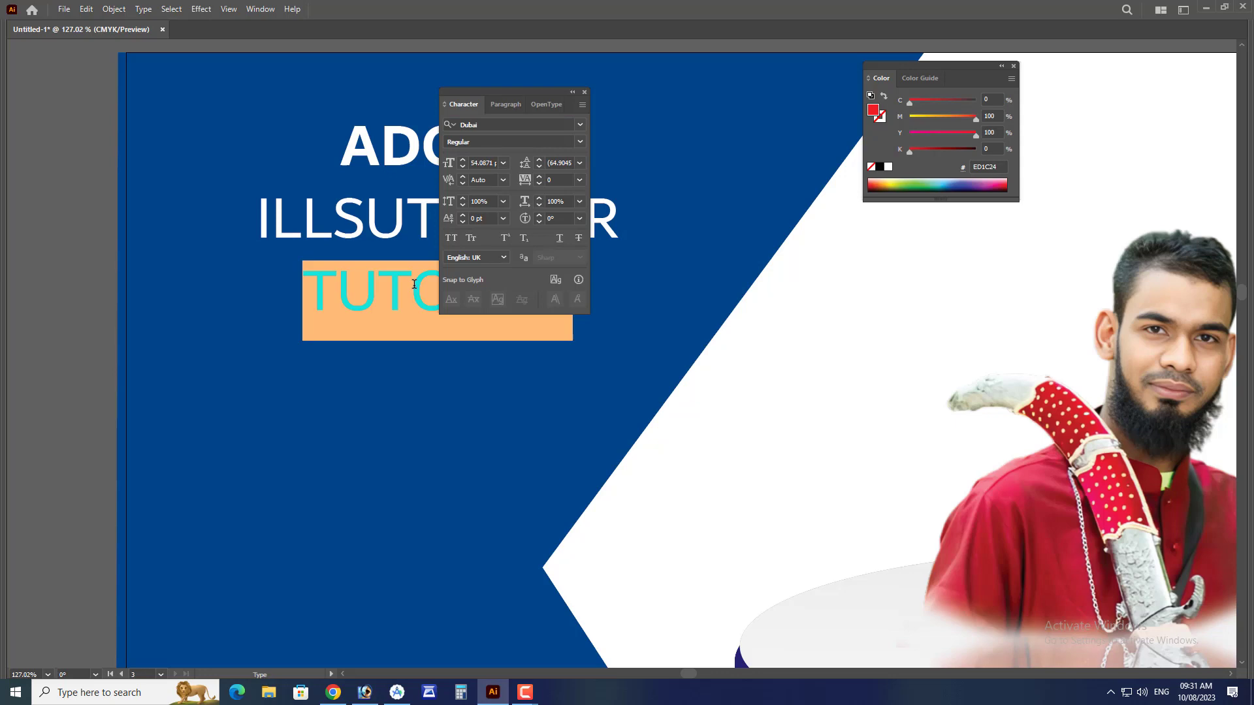
pyautogui.click(579, 148)
pyautogui.click(497, 194)
pyautogui.press('Escape')
pyautogui.press('Tab')
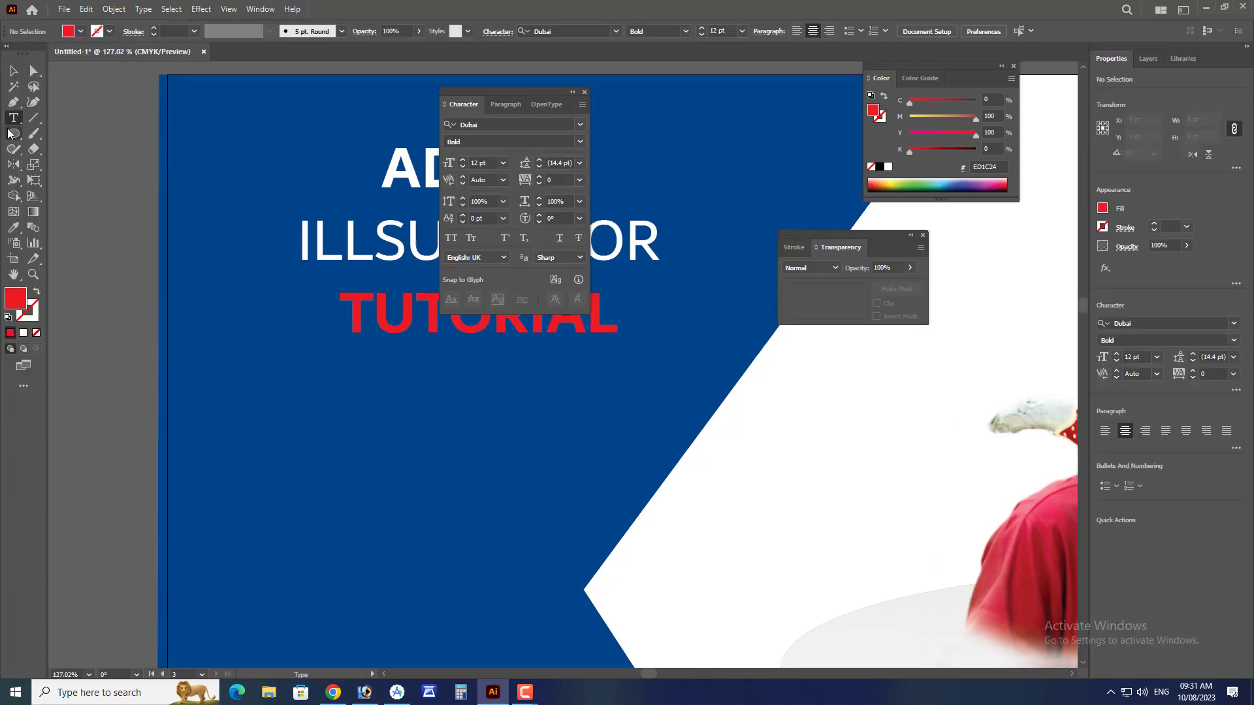
# - Draw a red rectangle banner behind 'TUTORIAL', with the word in white
pyautogui.rightClick(10, 134)
pyautogui.click(72, 130)
pyautogui.press('Tab')
pyautogui.moveTo(259, 258); pyautogui.dragTo(620, 326)
pyautogui.hotkey('ctrl', 'y')
pyautogui.click(457, 292)
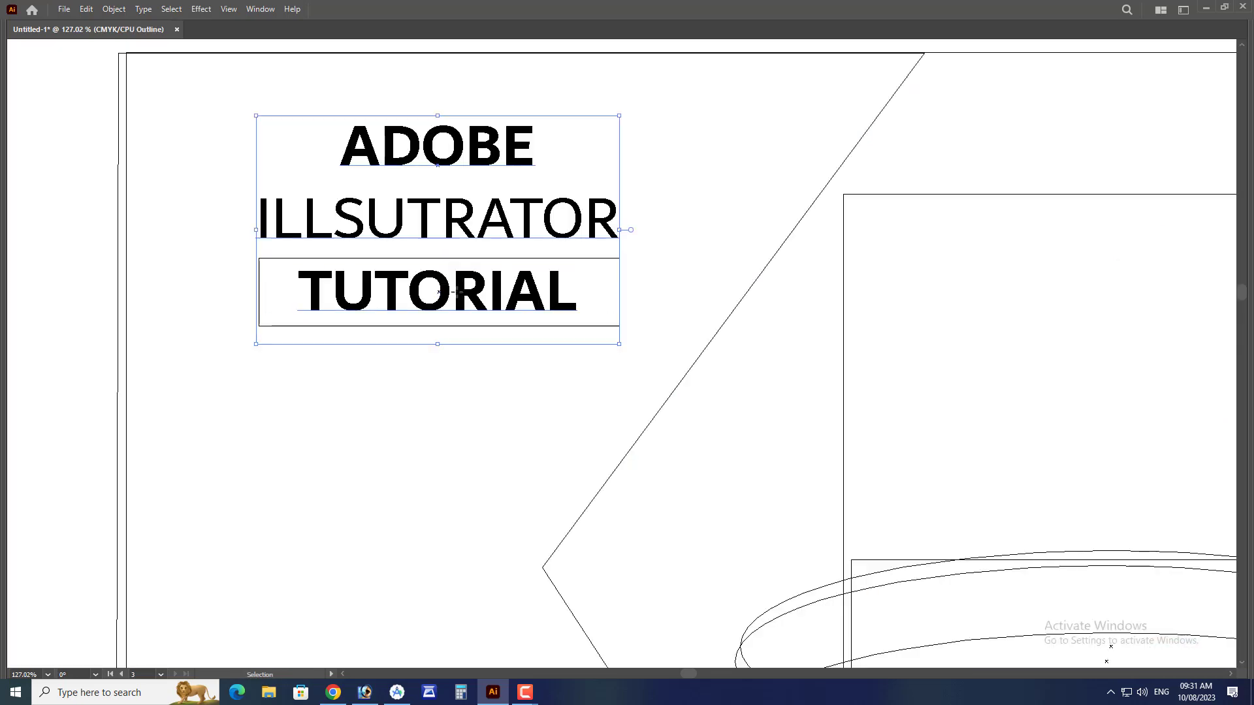
pyautogui.hotkey('ctrl', 'y')
pyautogui.press('Tab')
pyautogui.press('t')
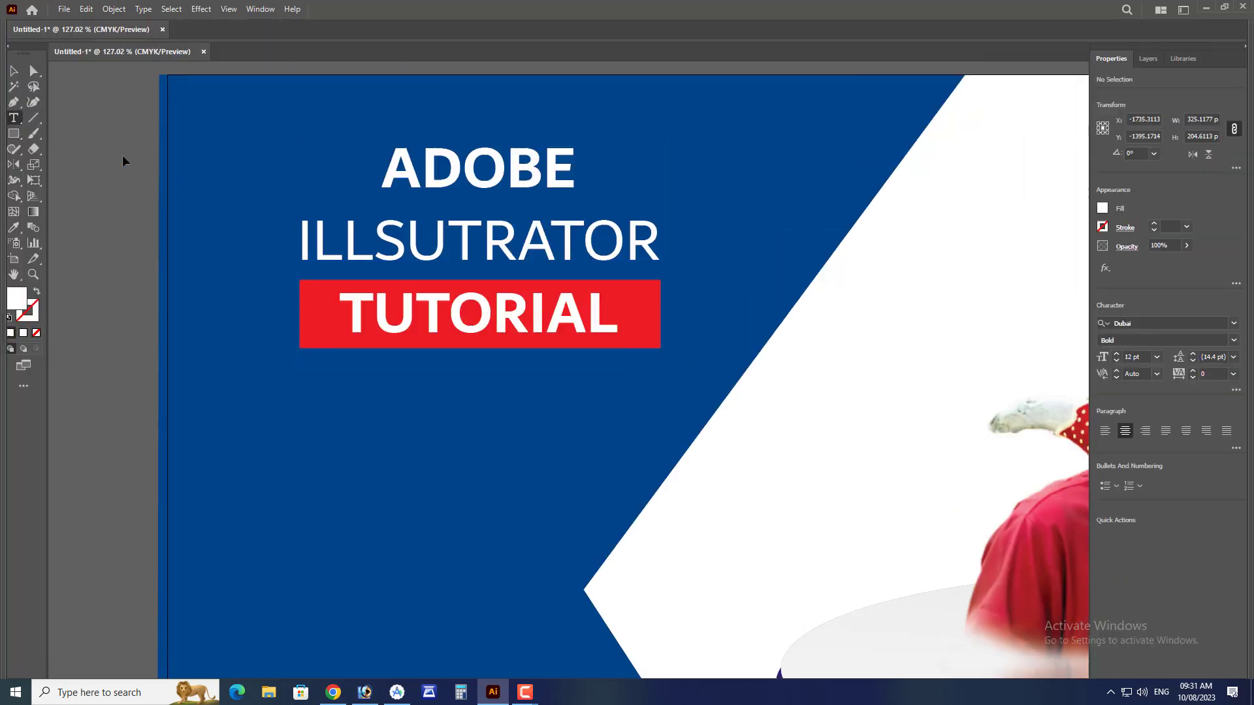
pyautogui.press('Tab')
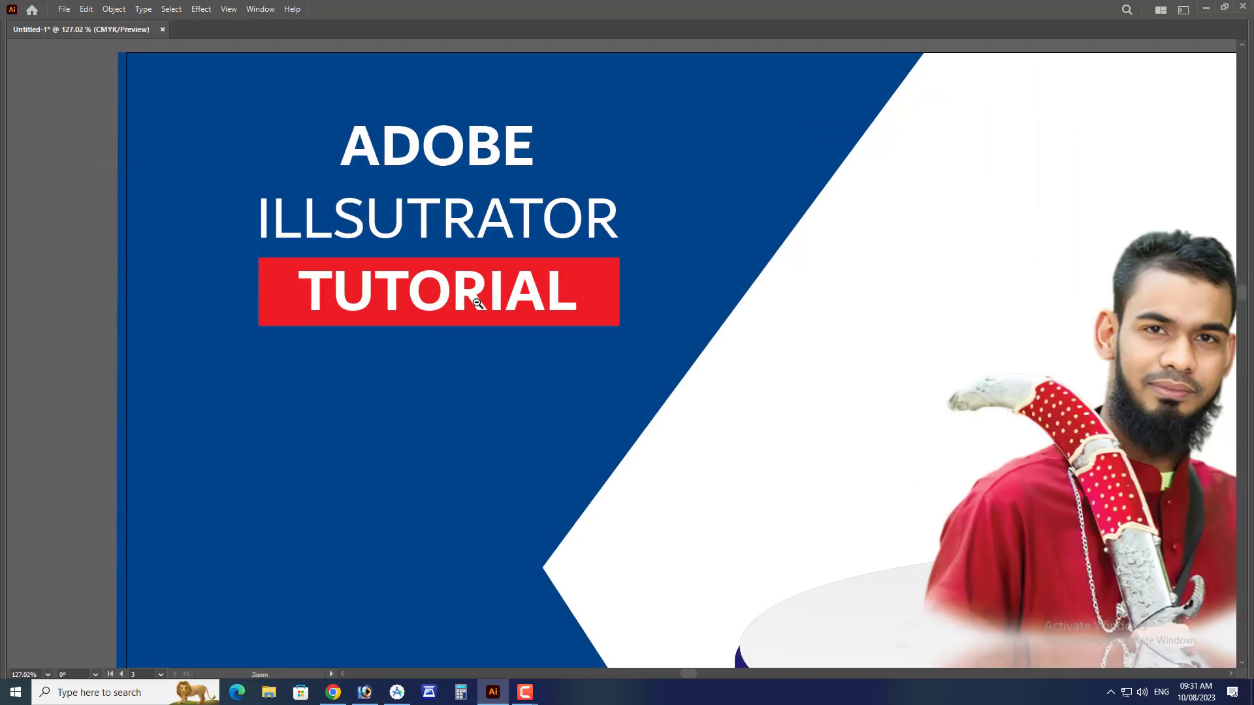
# - Zoom out to frame the whole thumbnail and pick the Pen tool for the streak
pyautogui.keyDown('alt'); pyautogui.click(477, 303); pyautogui.keyUp('alt')
pyautogui.keyDown('alt'); pyautogui.click(478, 303); pyautogui.keyUp('alt')
pyautogui.keyDown('alt'); pyautogui.click(477, 303); pyautogui.keyUp('alt')
pyautogui.moveTo(732, 372); pyautogui.dragTo(457, 230)
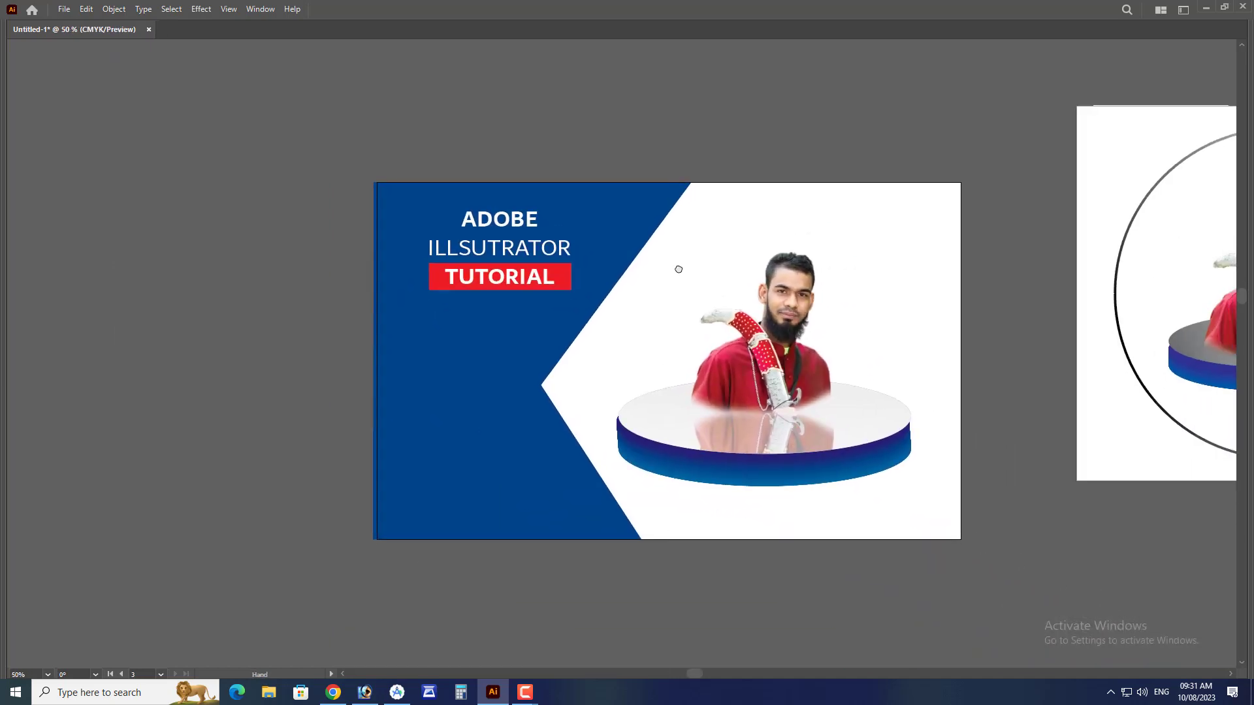
pyautogui.moveTo(679, 269); pyautogui.dragTo(649, 263)
pyautogui.press('Tab')
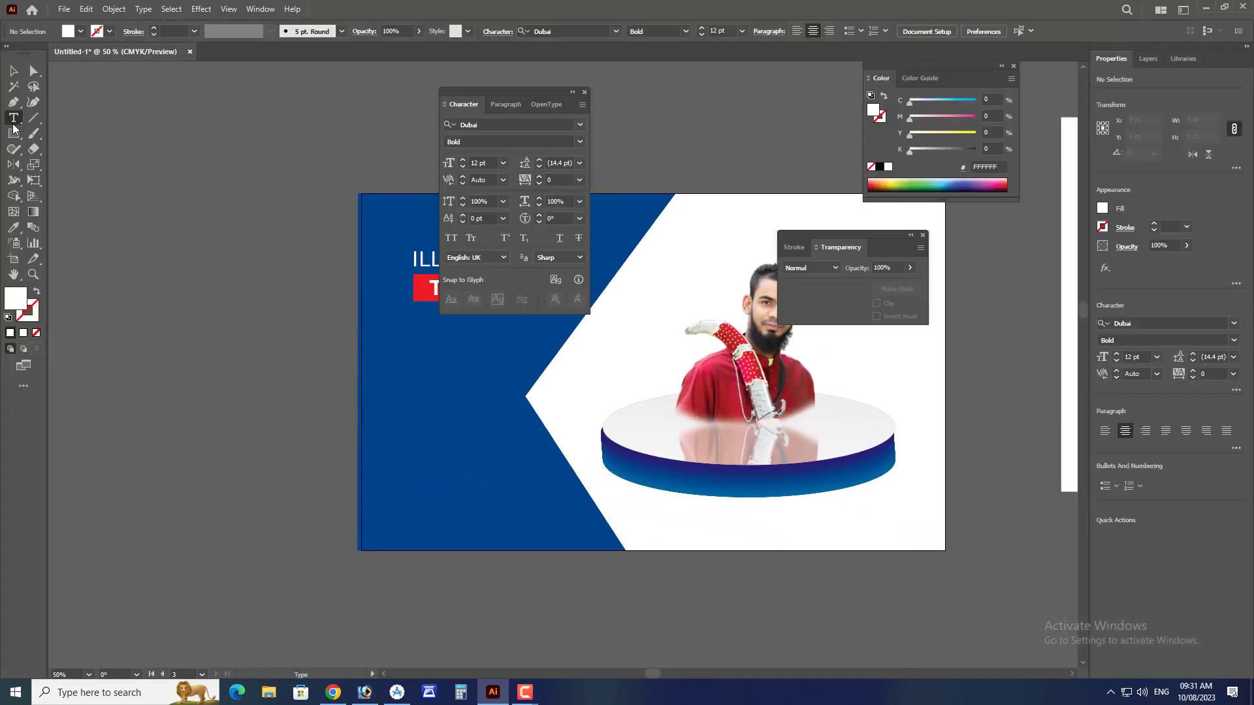
pyautogui.press('m')
pyautogui.press('Tab')
pyautogui.press('Tab')
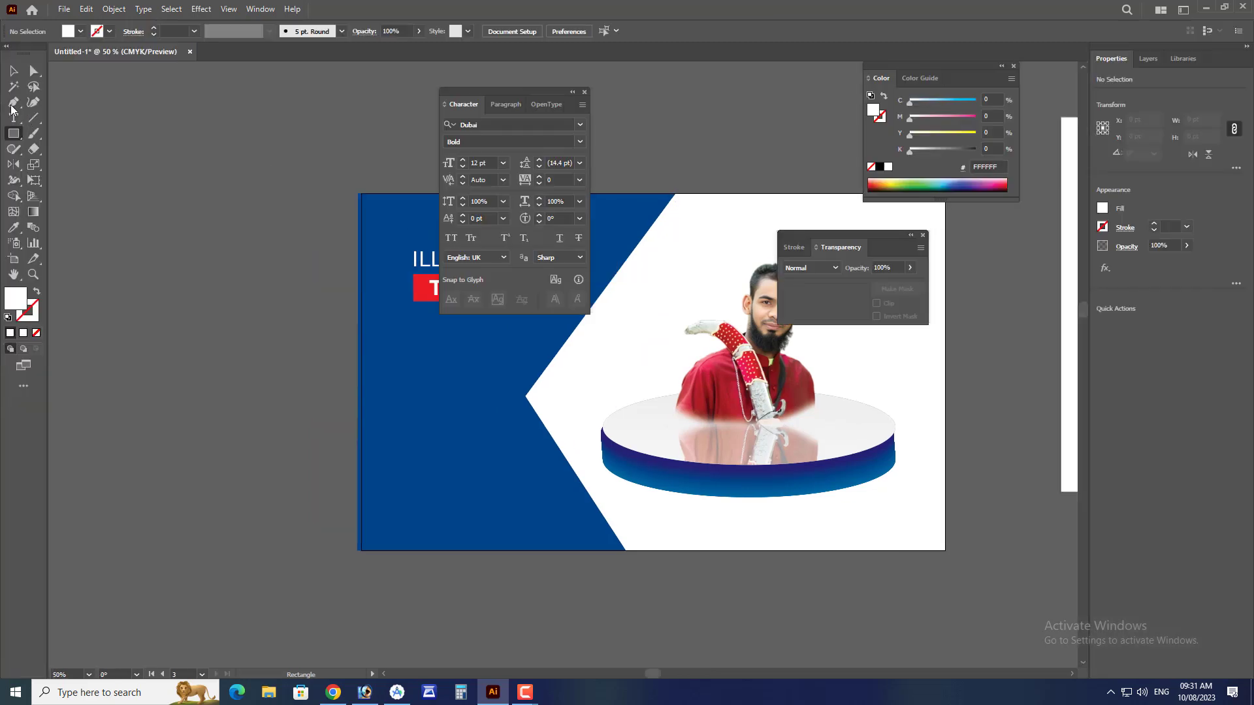
pyautogui.press('p')
pyautogui.press('Tab')
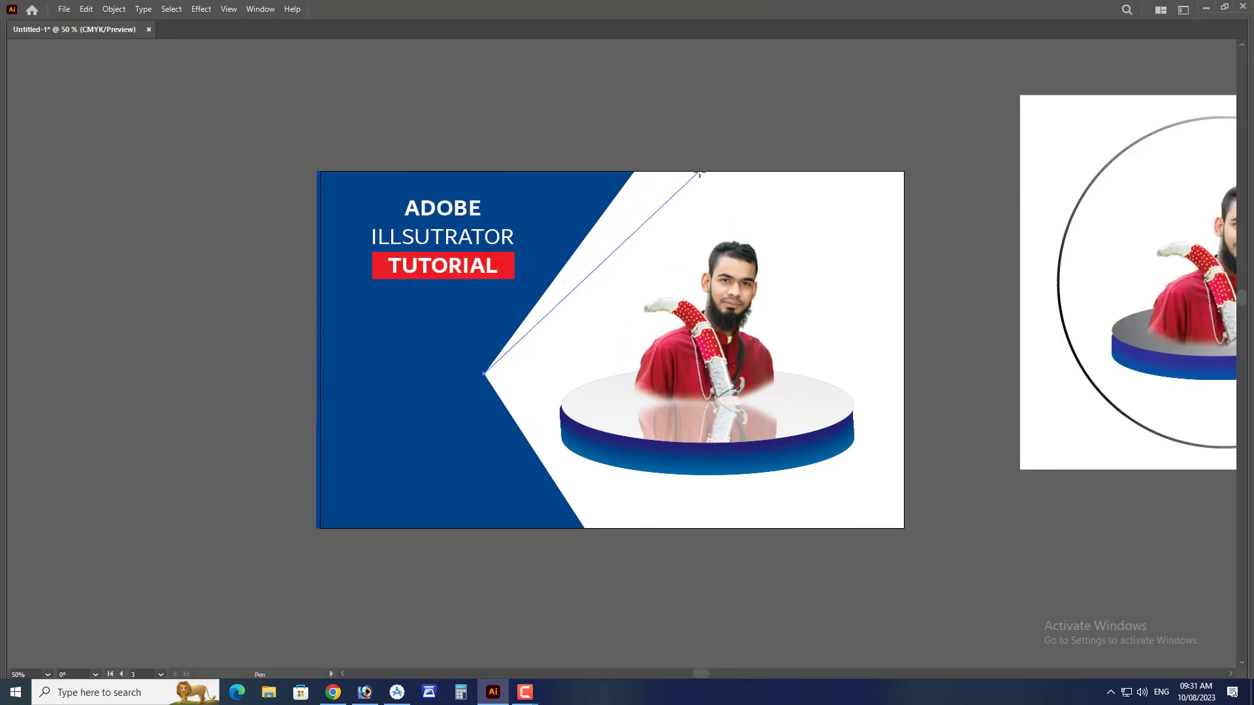
# - Close the triangular streak and give it a white-to-grey gradient, right stop K 27
pyautogui.click(484, 376)
pyautogui.hotkey('ctrl', 'F9')
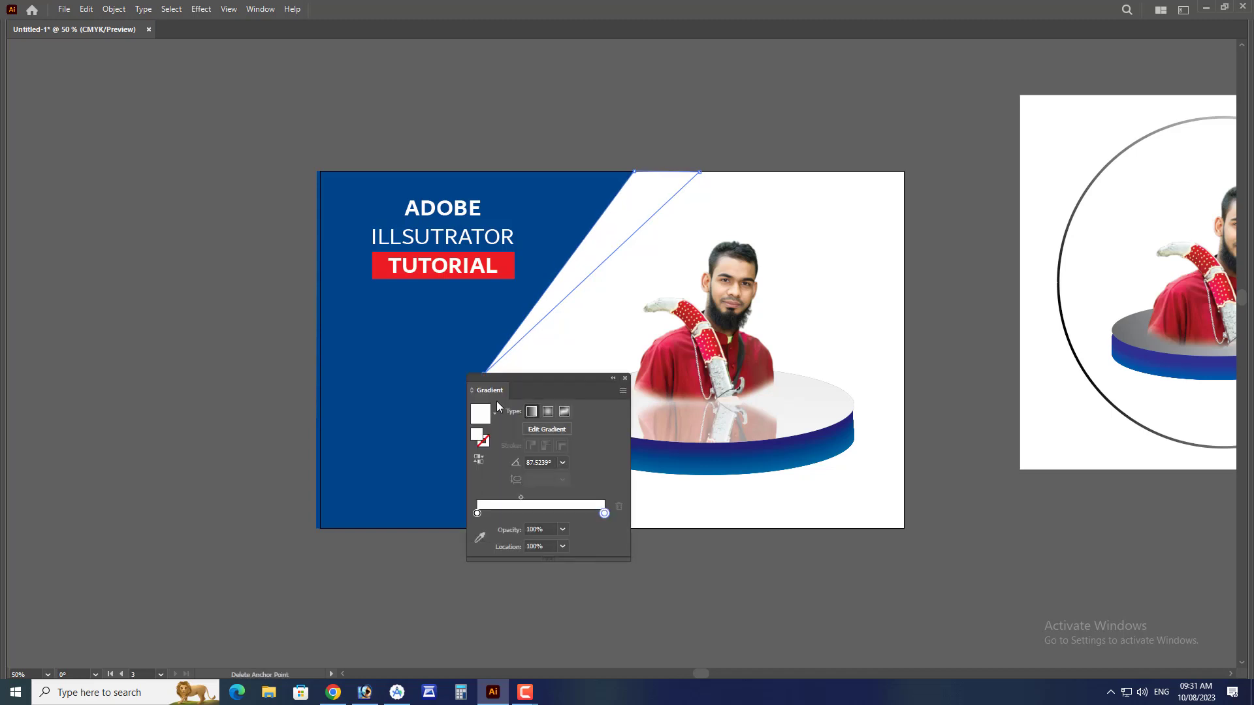
pyautogui.doubleClick(605, 515)
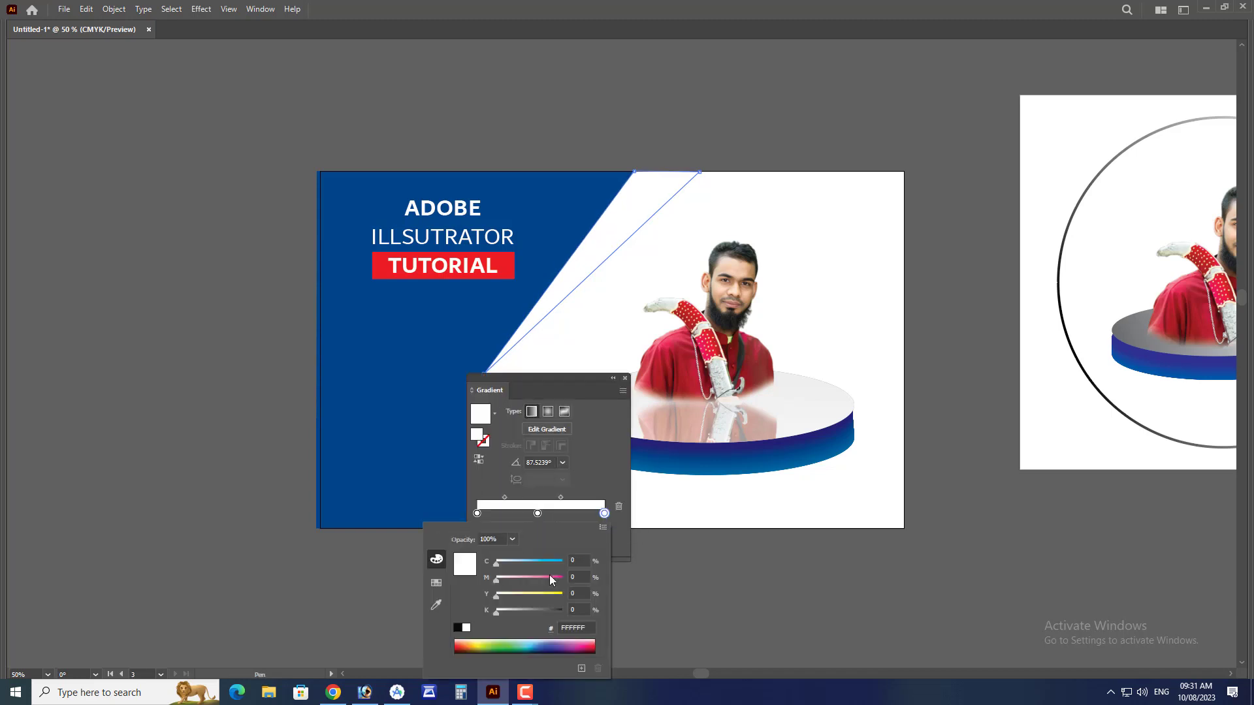
pyautogui.click(515, 610)
pyautogui.click(631, 137)
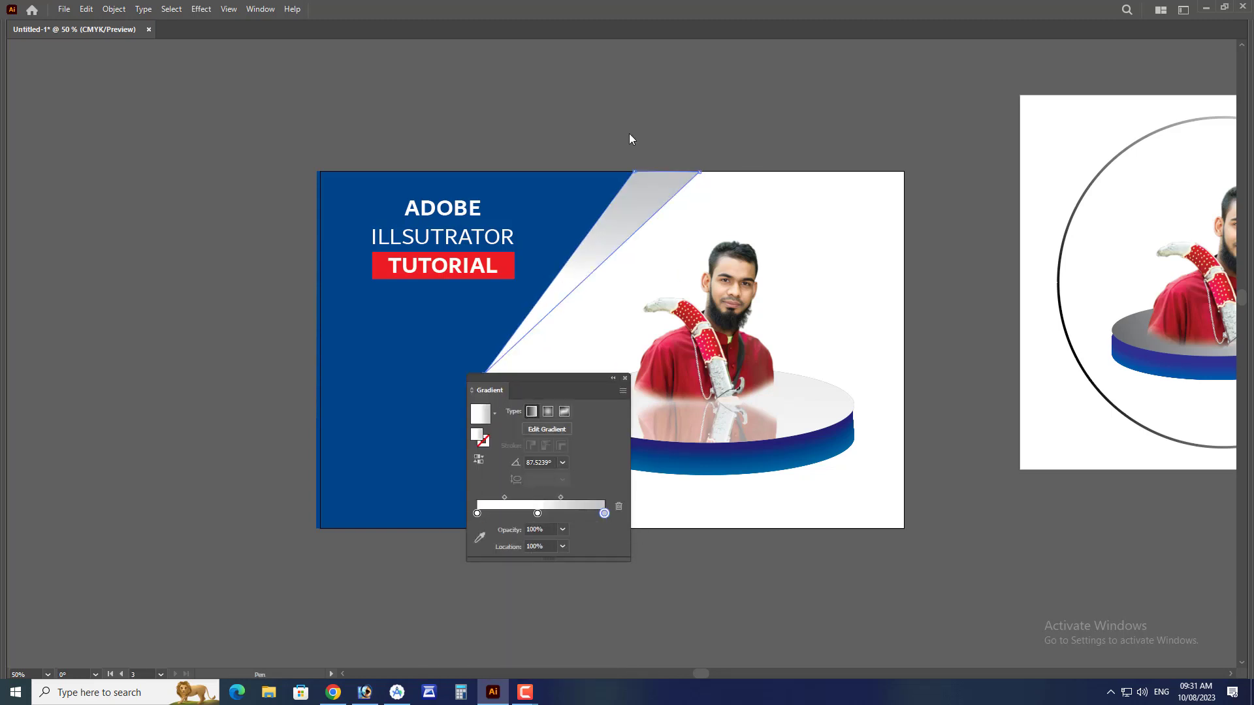
# - Widen the gradient triangle toward the portrait
pyautogui.press('Tab')
pyautogui.click(13, 70)
pyautogui.click(274, 130)
pyautogui.press('Tab')
pyautogui.click(643, 195)
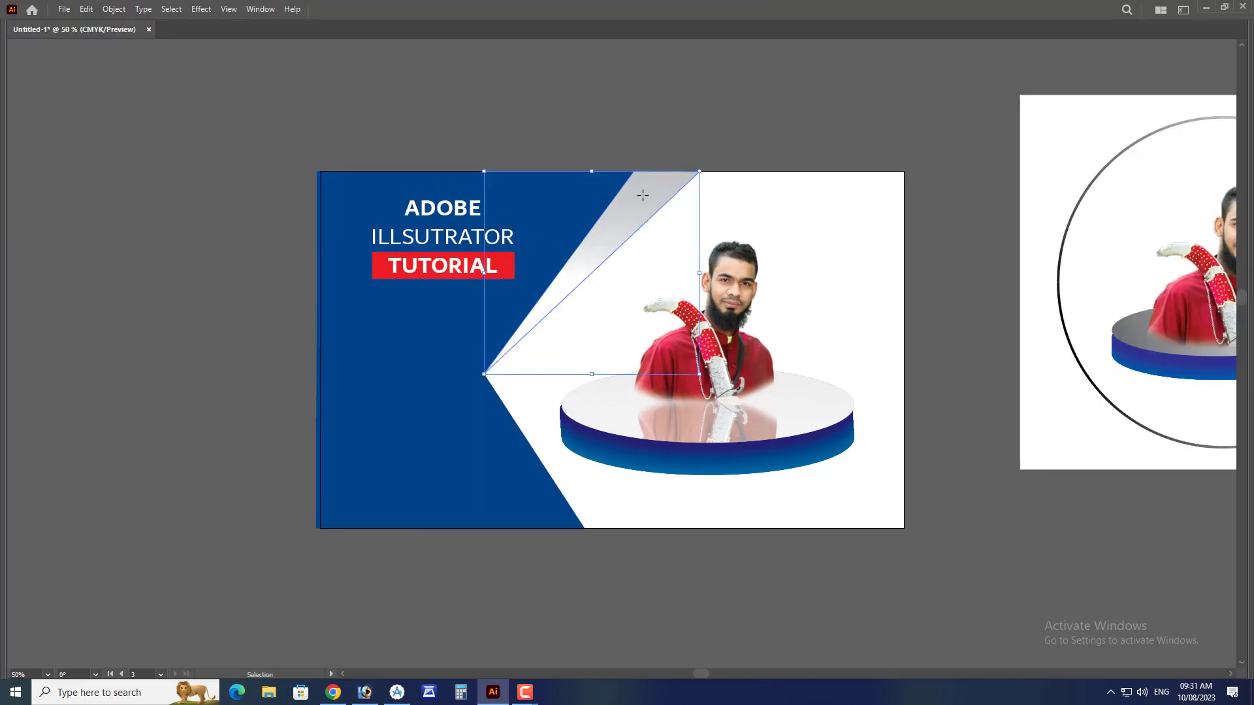
pyautogui.moveTo(700, 273); pyautogui.dragTo(749, 273)
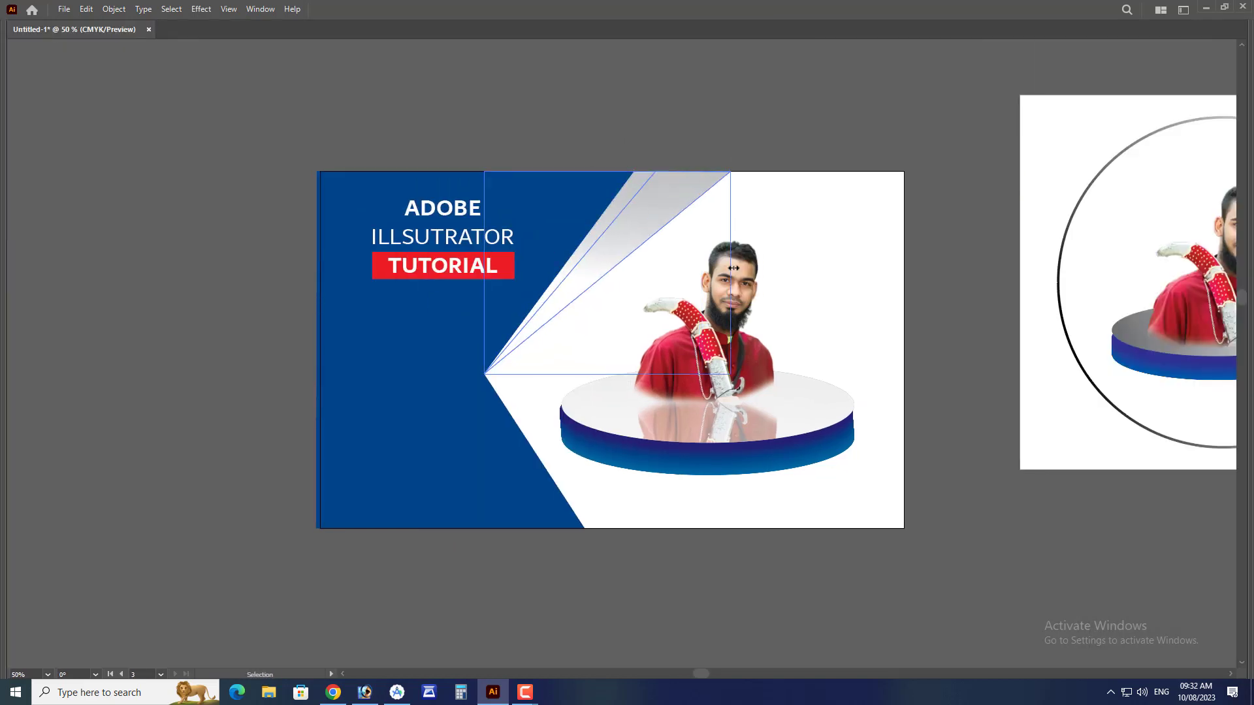
pyautogui.click(856, 119)
pyautogui.click(686, 189)
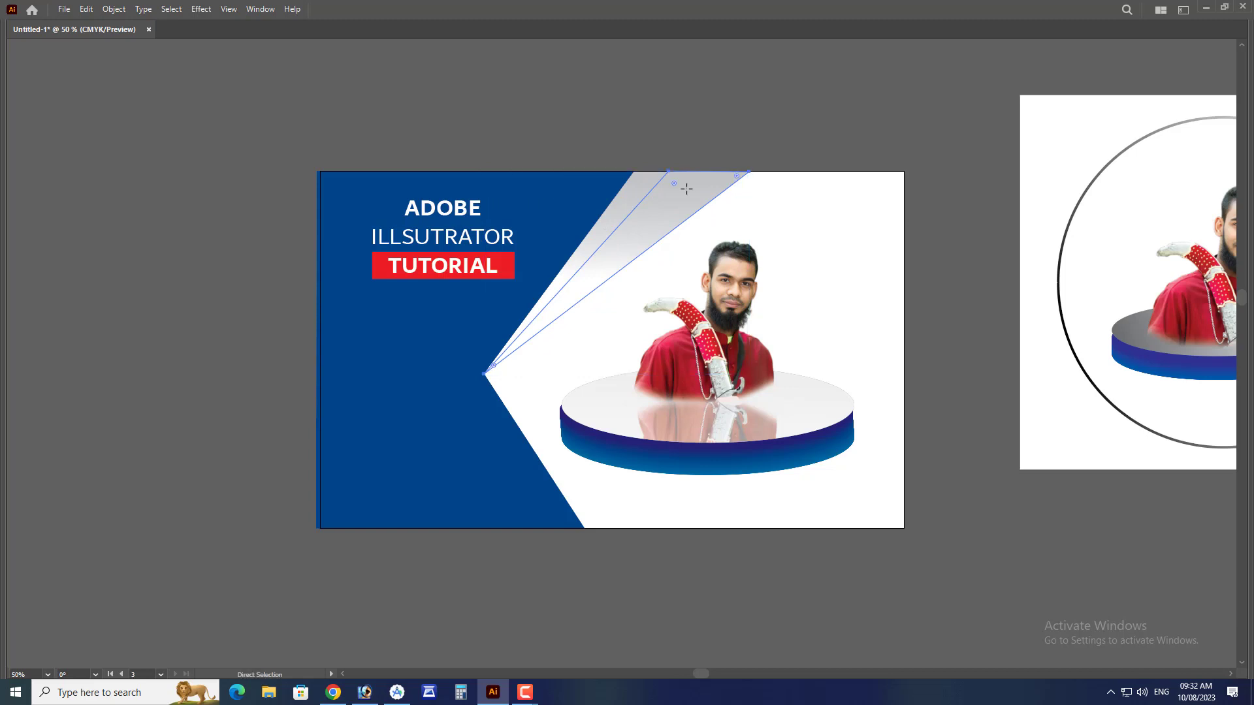
# - Redraw the gradient's direction across the triangle with the Gradient Tool
pyautogui.press('Tab')
pyautogui.click(37, 211)
pyautogui.press('Tab')
pyautogui.moveTo(624, 302); pyautogui.dragTo(585, 151)
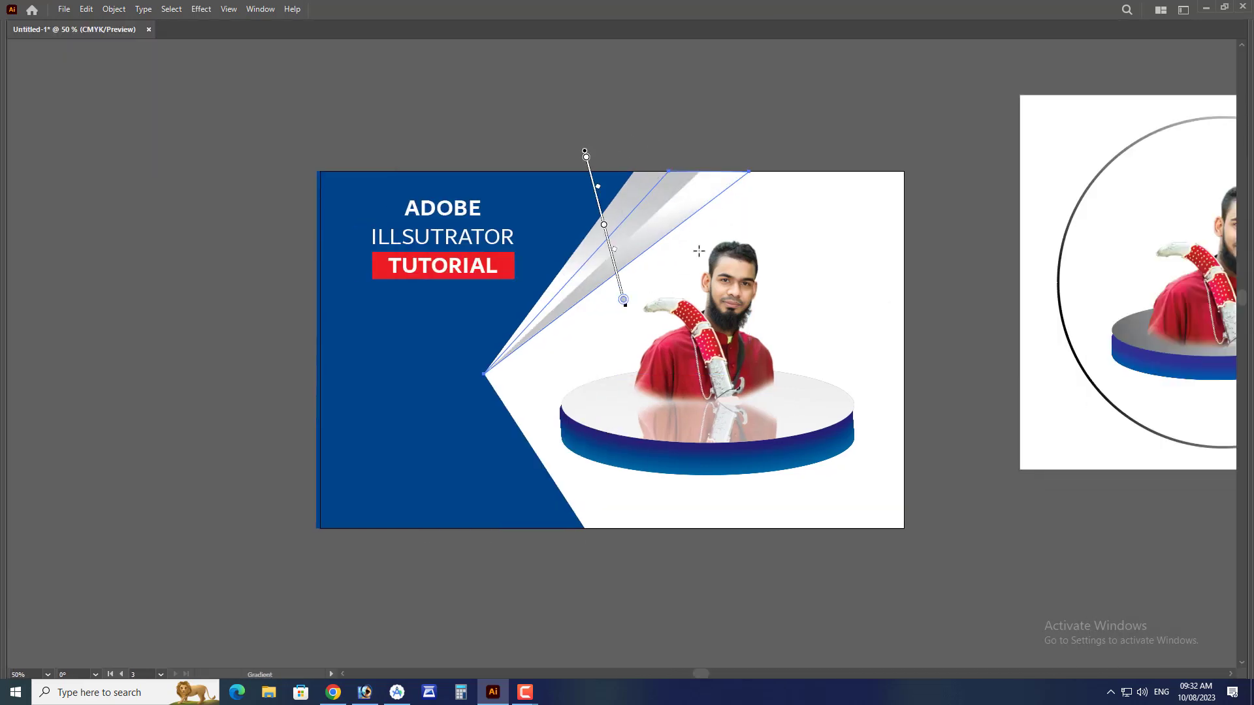
pyautogui.moveTo(701, 249); pyautogui.dragTo(742, 157)
pyautogui.hotkey('ctrl', 'z')
pyautogui.press('v')
pyautogui.click(768, 104)
pyautogui.keyDown('ctrl'); pyautogui.keyDown('alt'); pyautogui.click(647, 280); pyautogui.keyUp('alt'); pyautogui.keyUp('ctrl')
pyautogui.moveTo(653, 337); pyautogui.dragTo(704, 298)
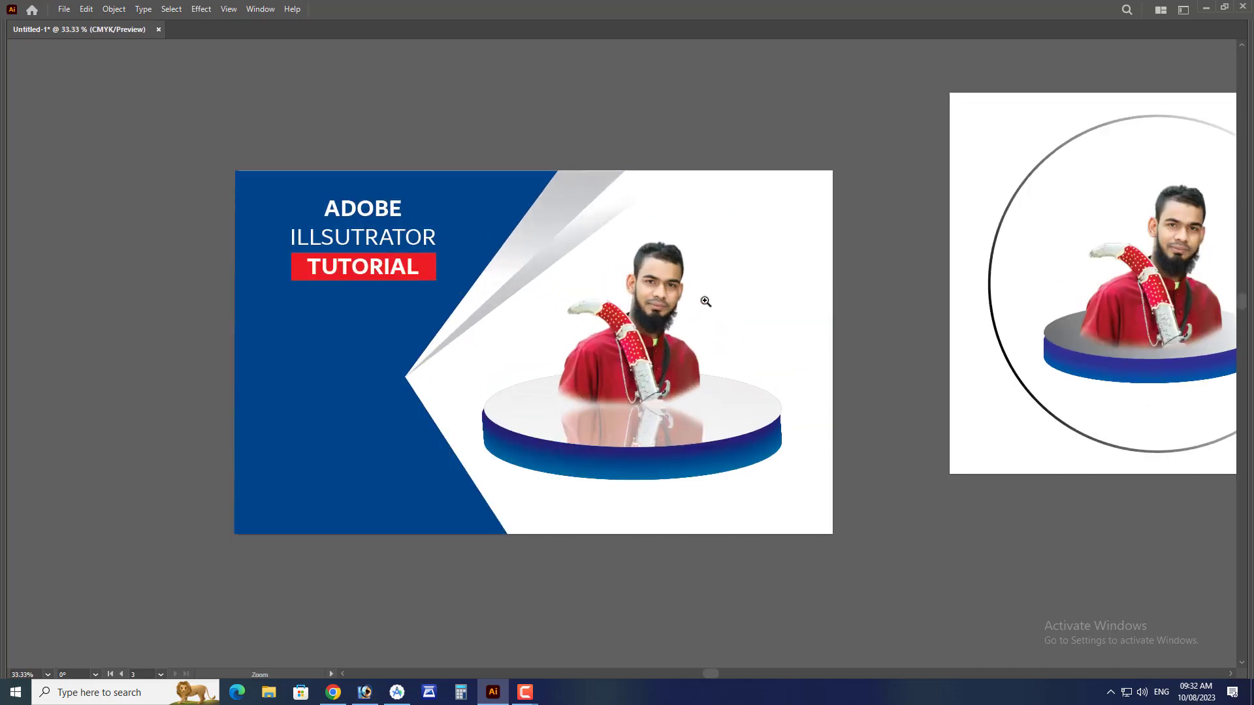
# - Set the Save for Web export format to JPEG and proceed to save
pyautogui.hotkey('ctrl', 'alt', 'shift', 's')
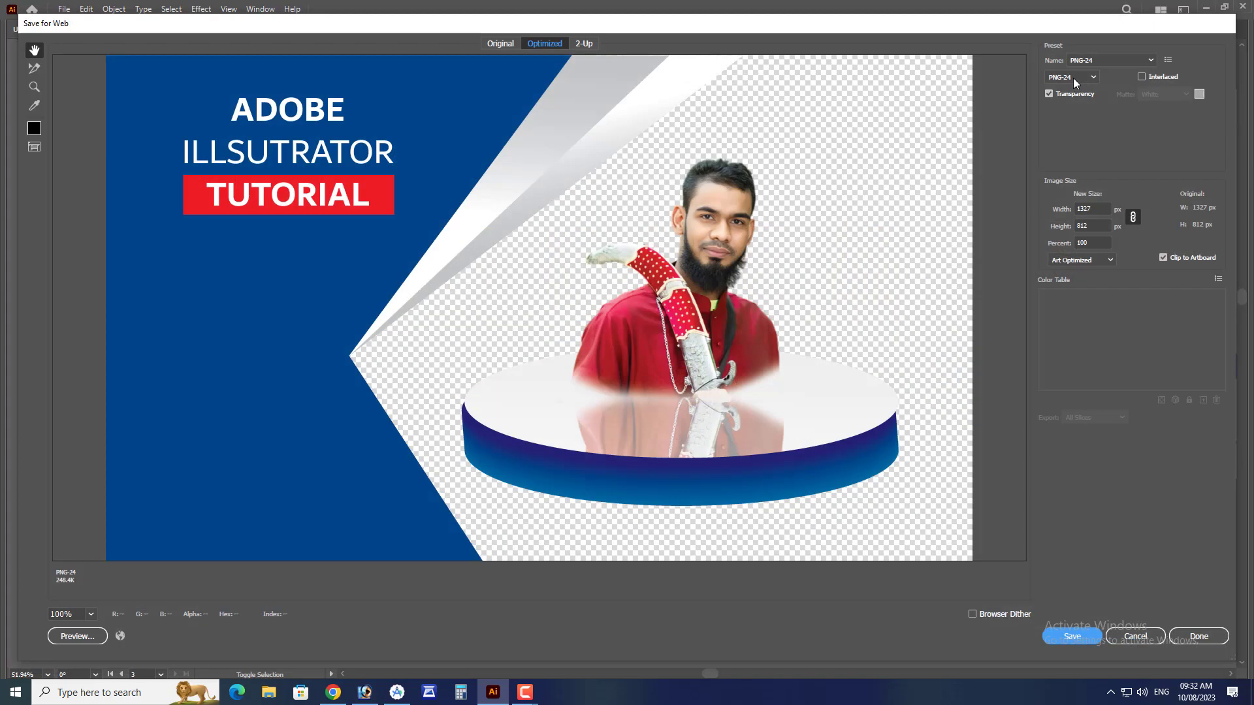
pyautogui.click(1074, 77)
pyautogui.click(1067, 105)
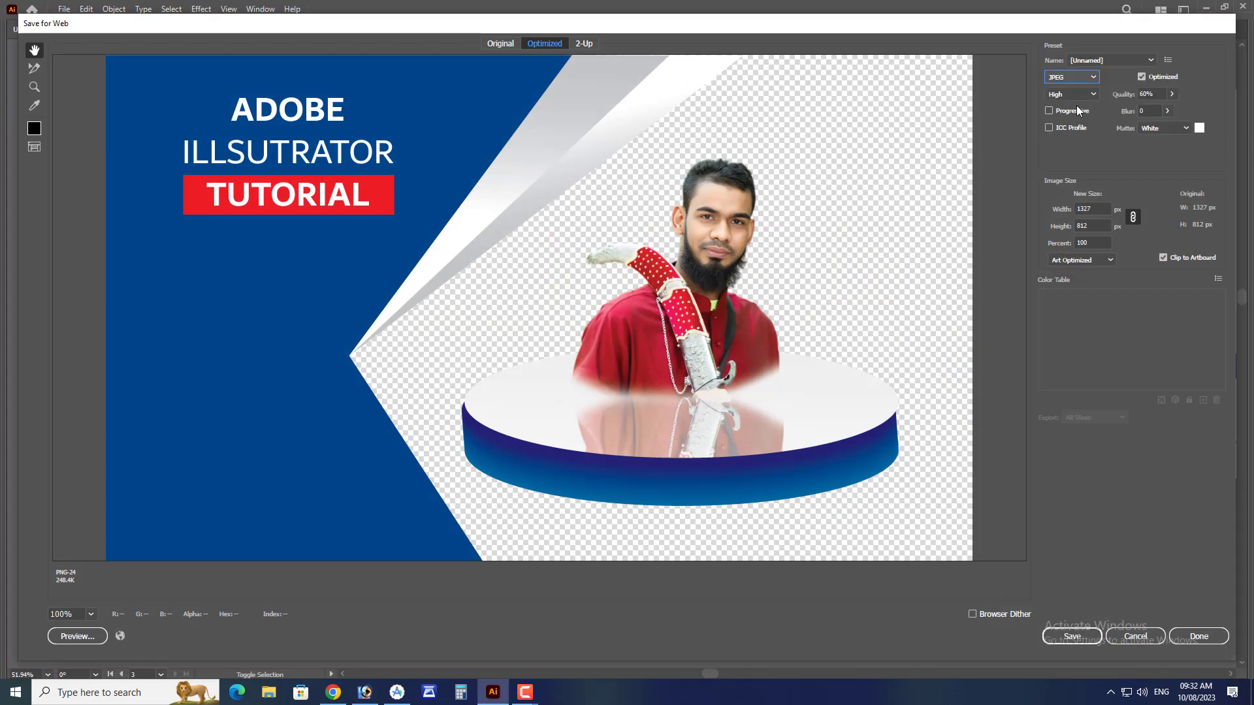
pyautogui.click(1072, 637)
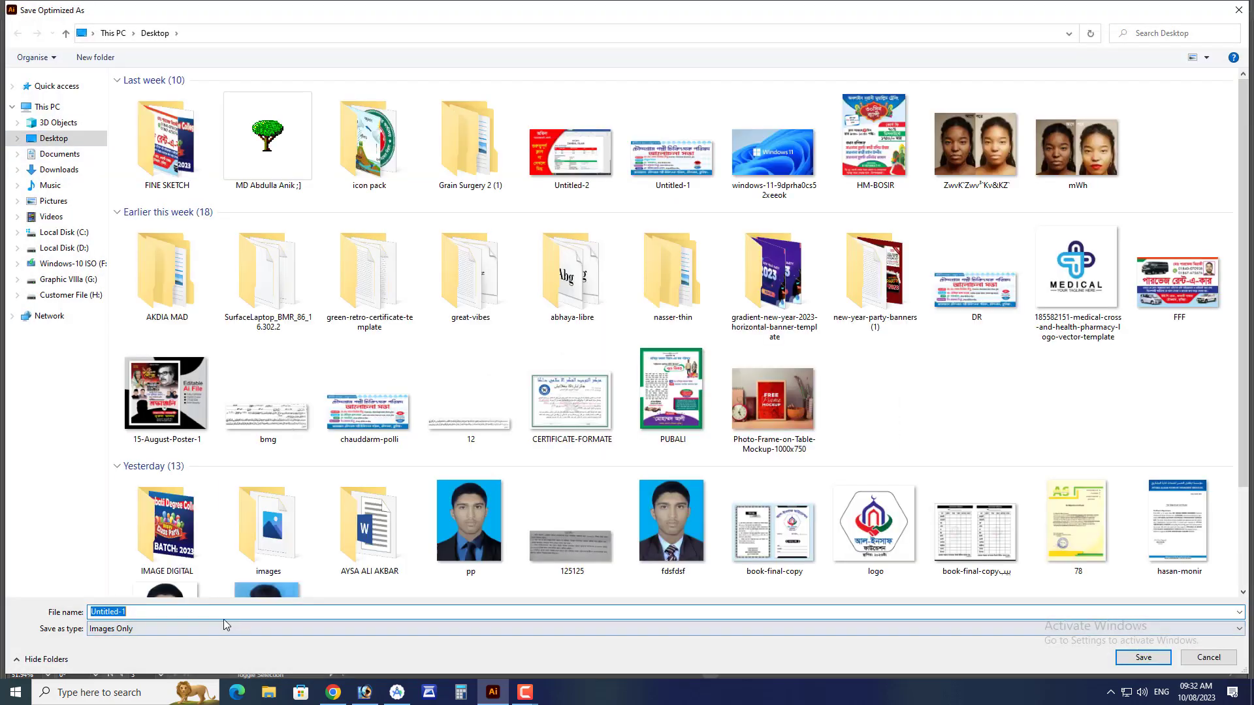
# - Save into G:\RECENTY WORK under a new file name, declining to replace the existing file
pyautogui.click(69, 280)
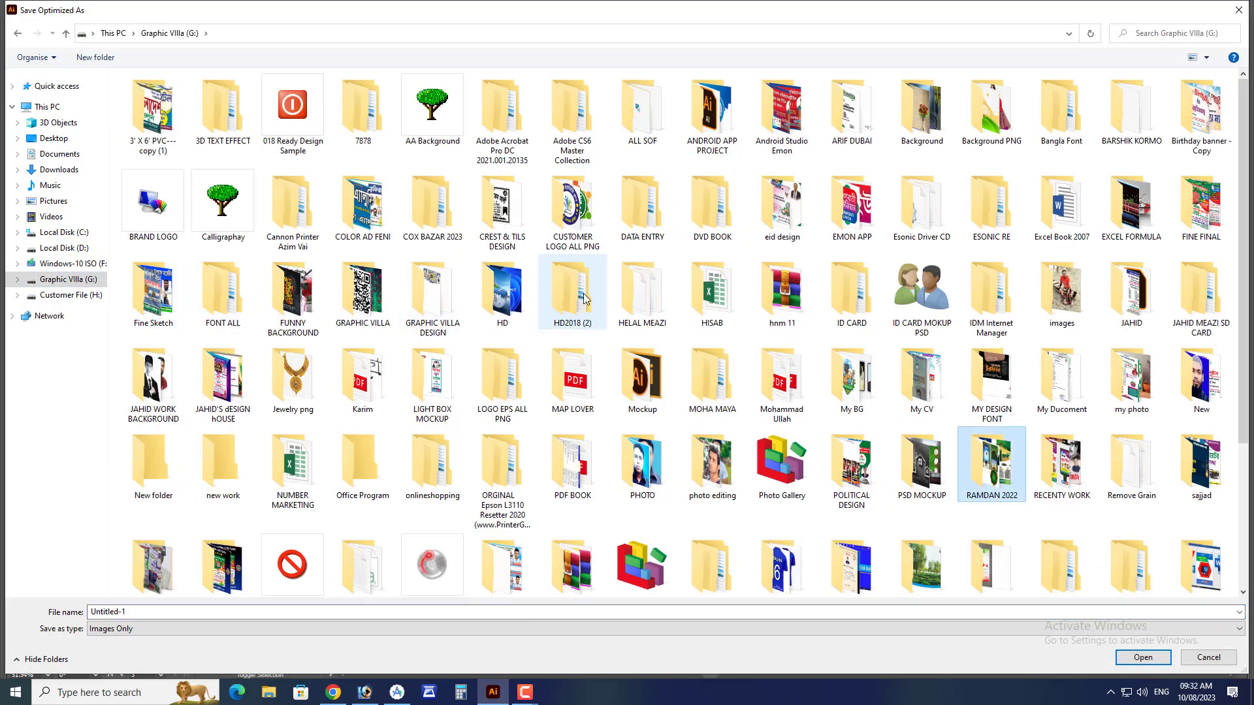
pyautogui.doubleClick(1062, 465)
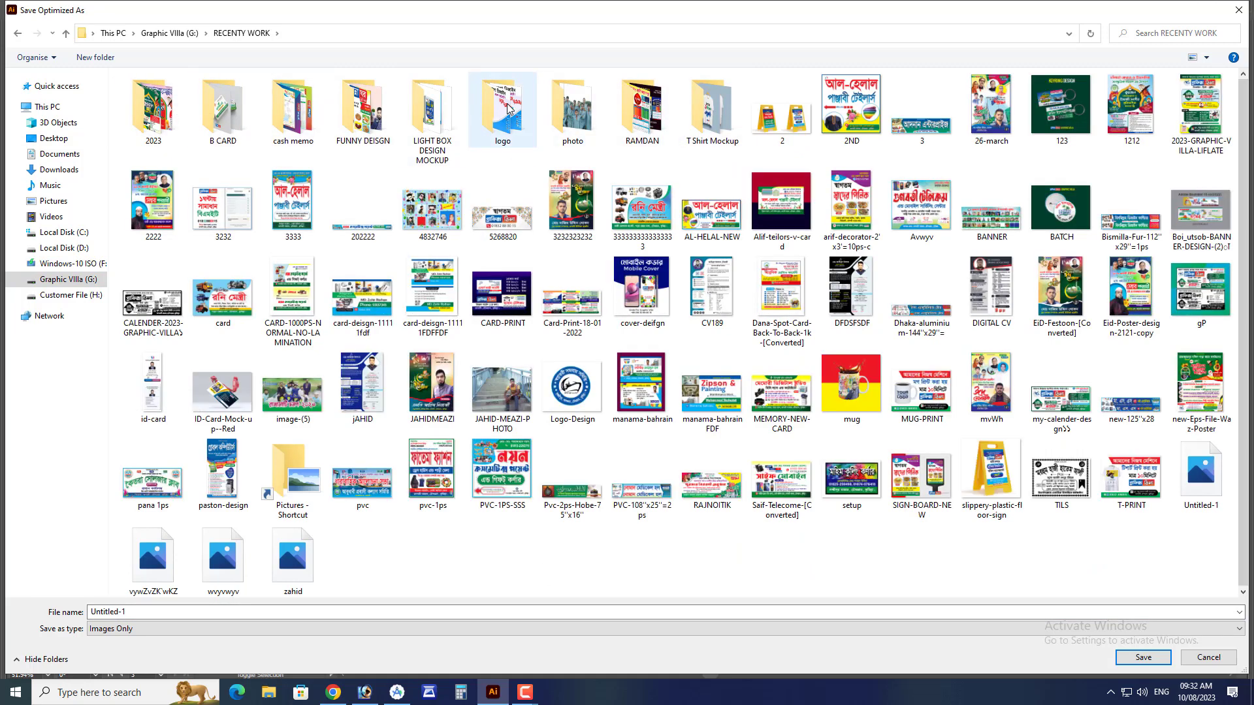
pyautogui.click(433, 611)
pyautogui.write('JAHID')
pyautogui.press('Return')
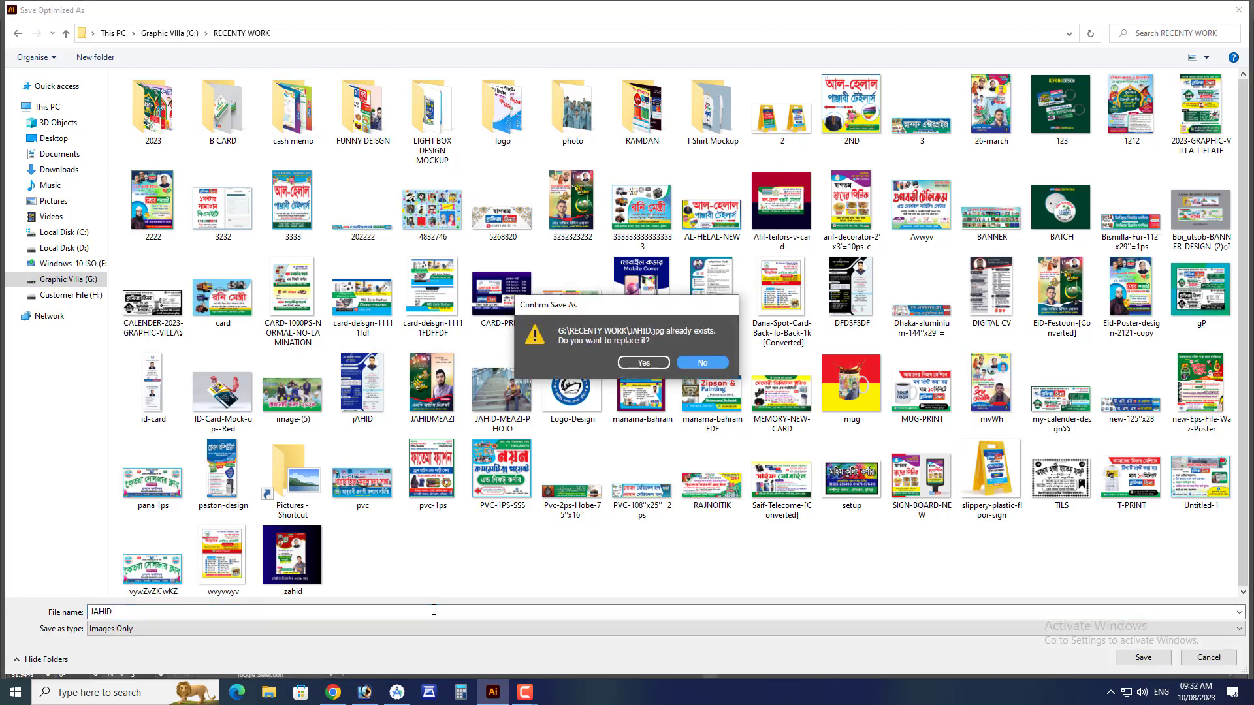
pyautogui.press('Return')
pyautogui.write('MEAZI 1')
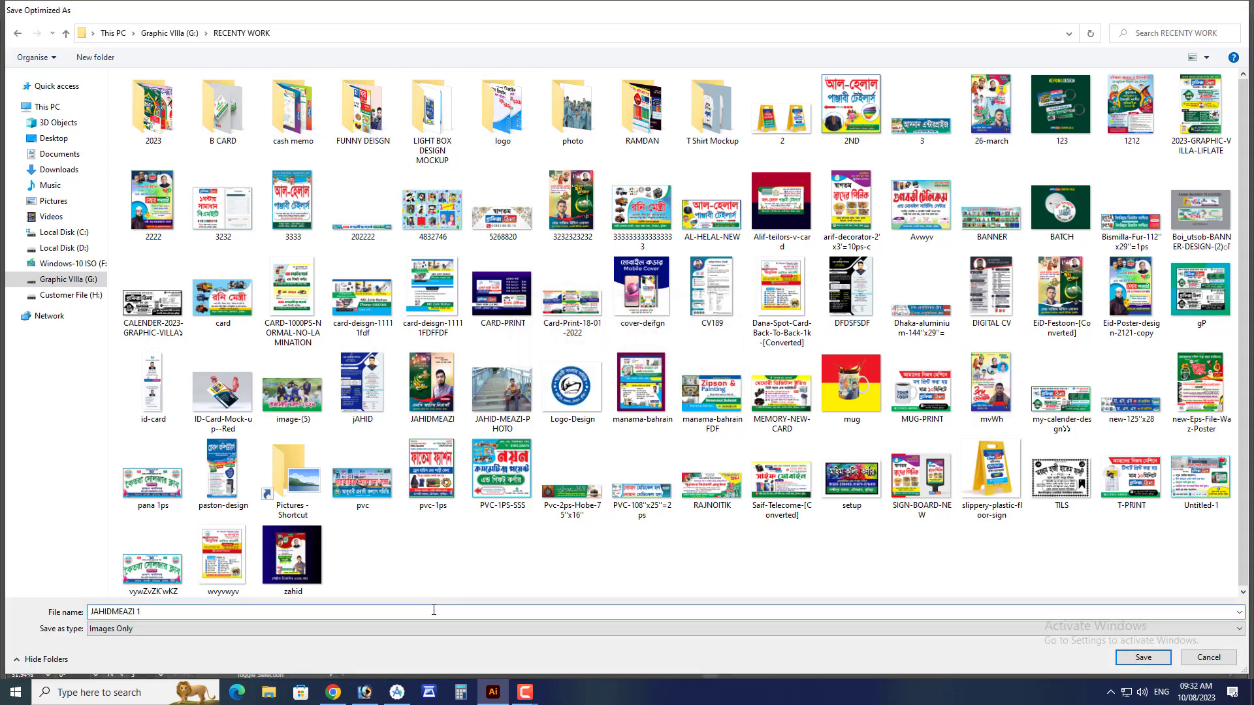